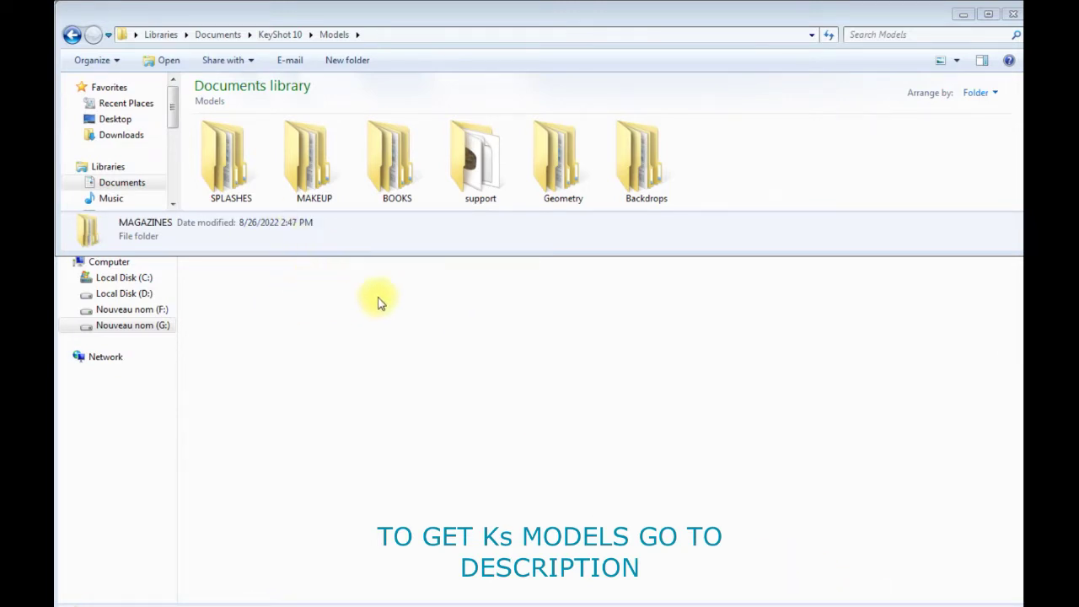
Copy the MAGAZINES folder from New folder (3) inside the MOCKUP folder.
click(425, 320)
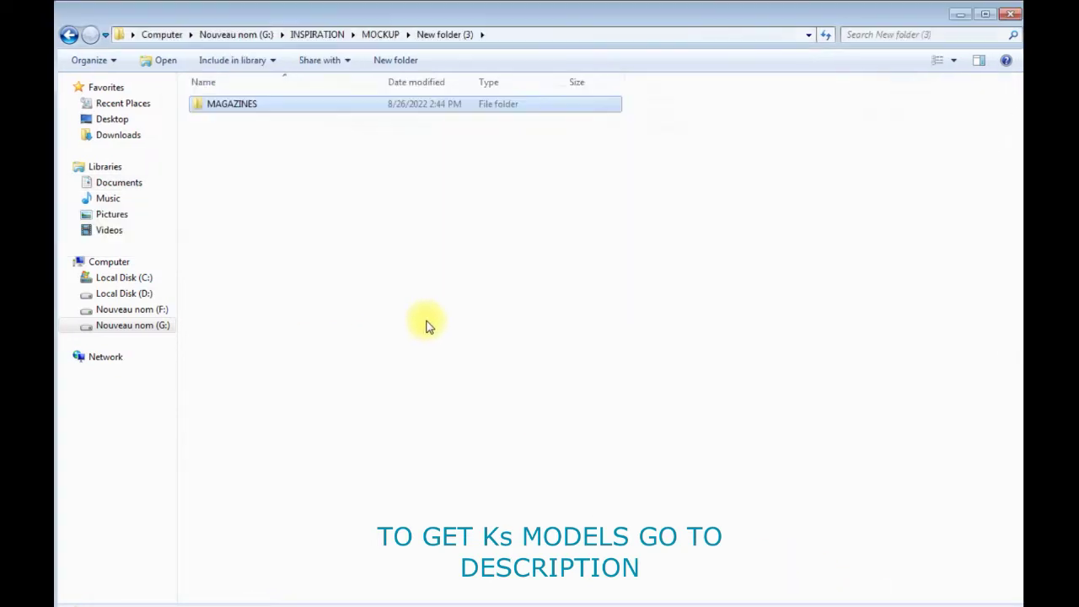
click(244, 106)
right_click(238, 105)
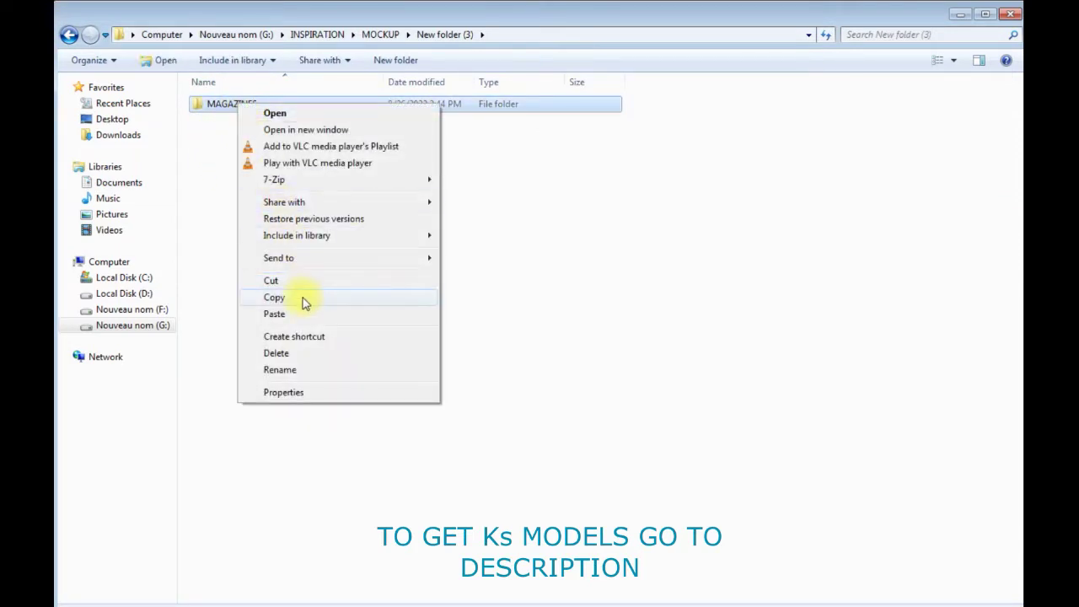
click(305, 299)
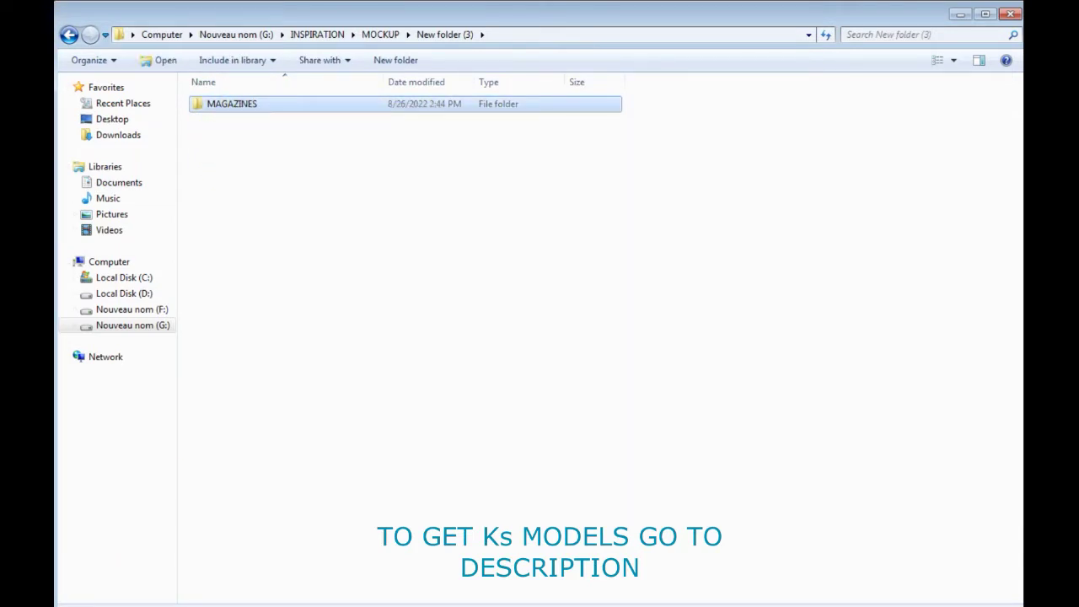
Paste the copied MAGAZINES folder into the Models folder of KeyShot 10 in the Documents library.
click(76, 605)
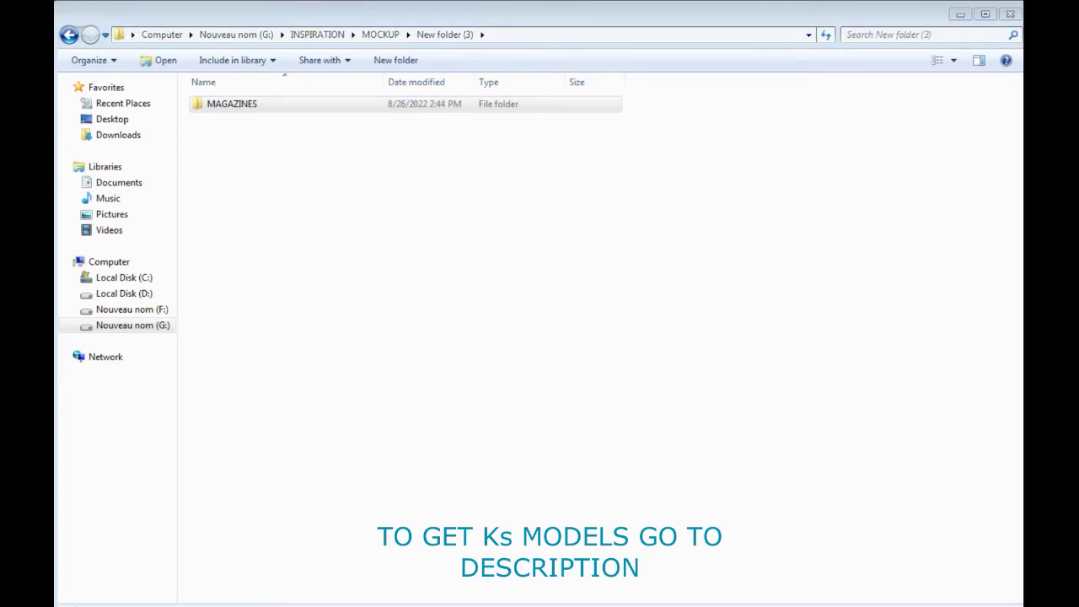
click(122, 183)
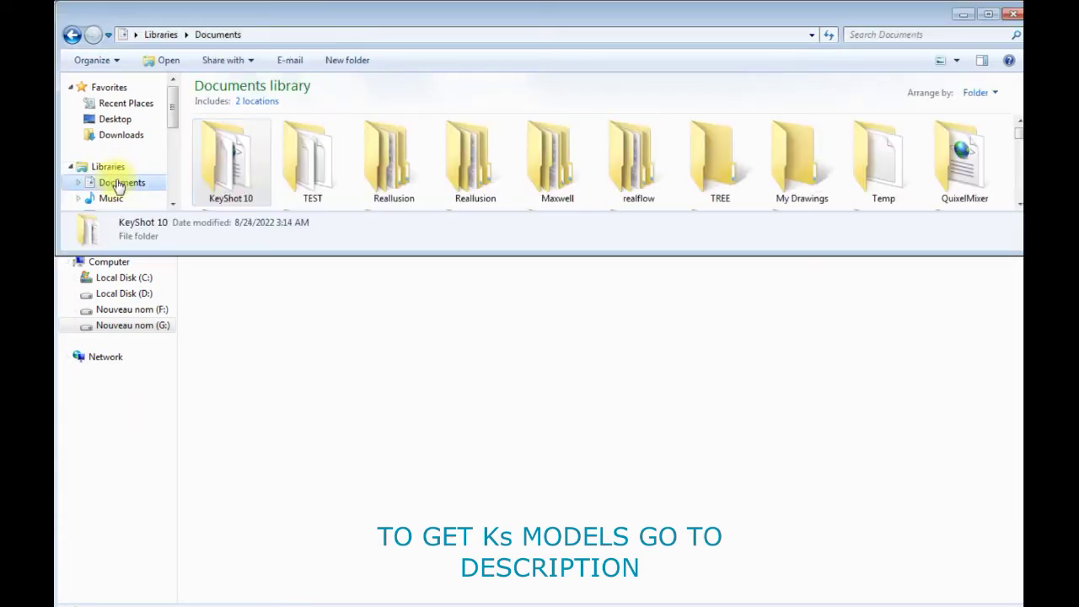
double_click(221, 169)
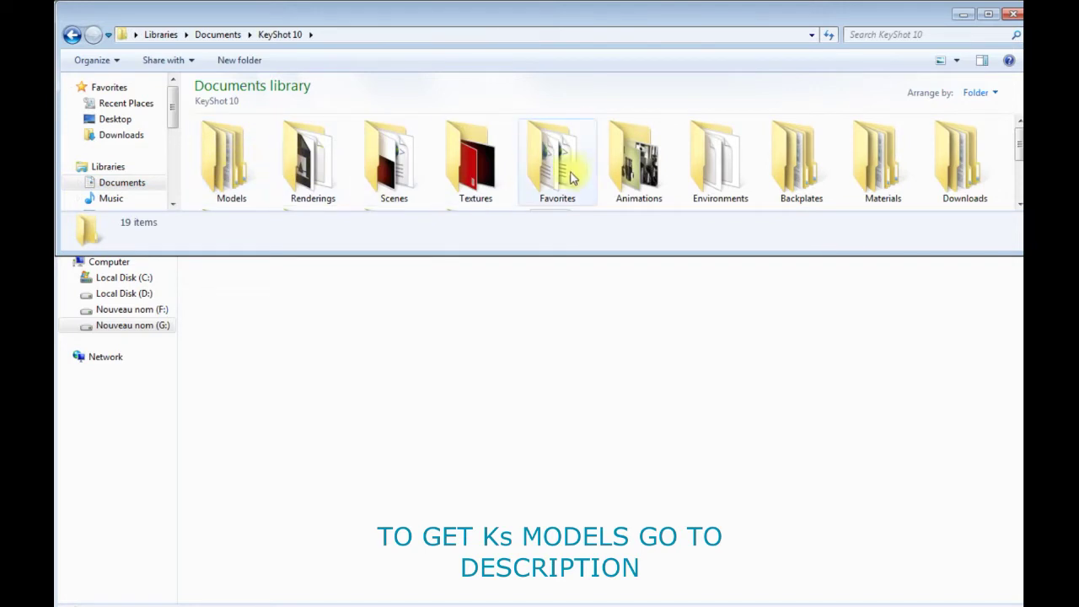
double_click(232, 165)
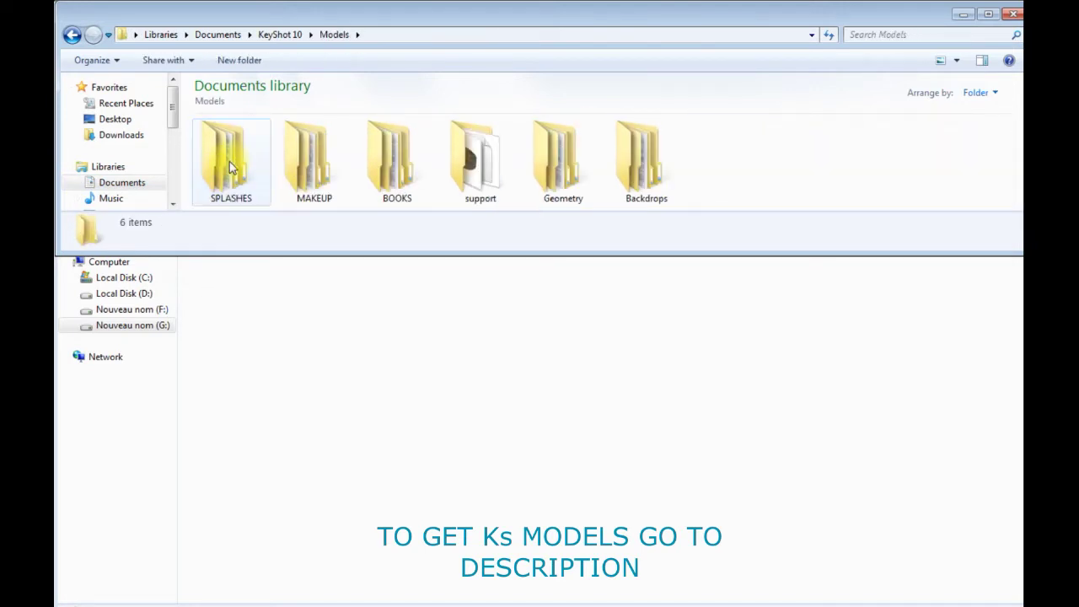
right_click(737, 173)
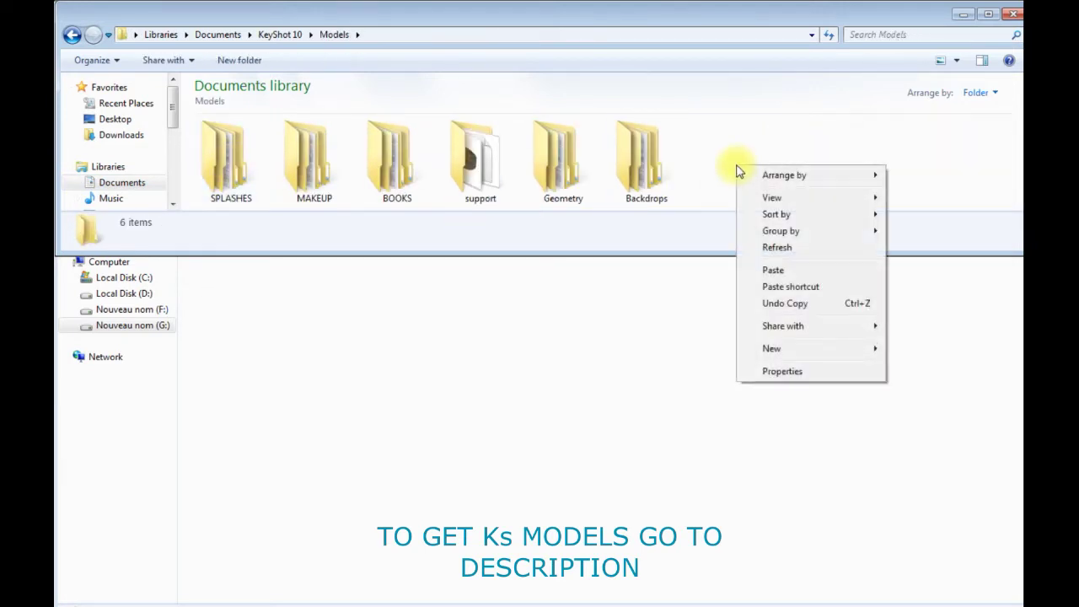
click(774, 271)
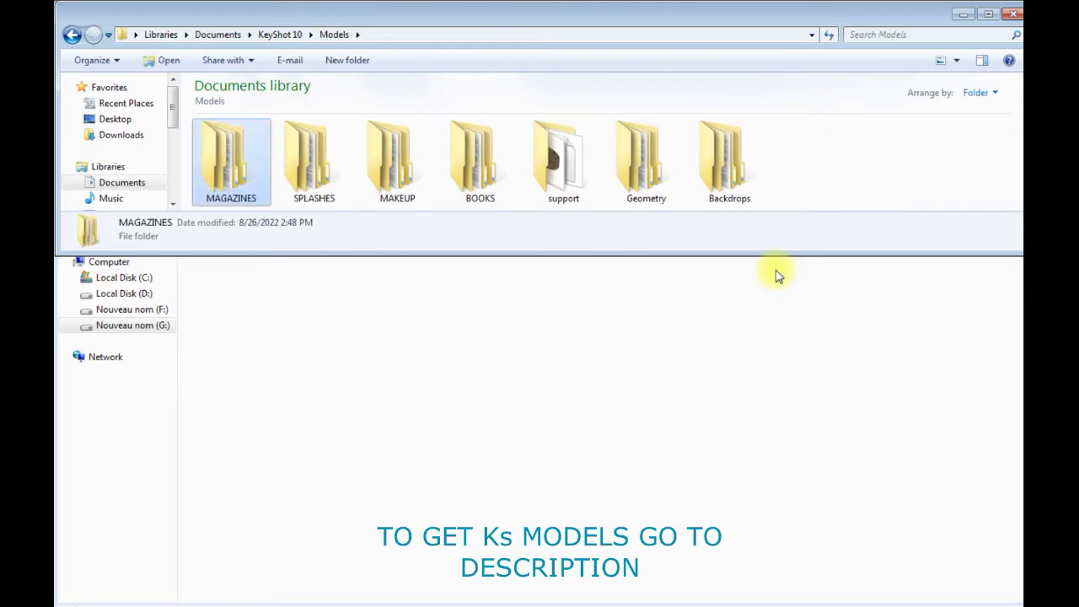
Look through the pasted MAGAZINES folder and open its MAGAZINE 1 subfolder.
double_click(223, 159)
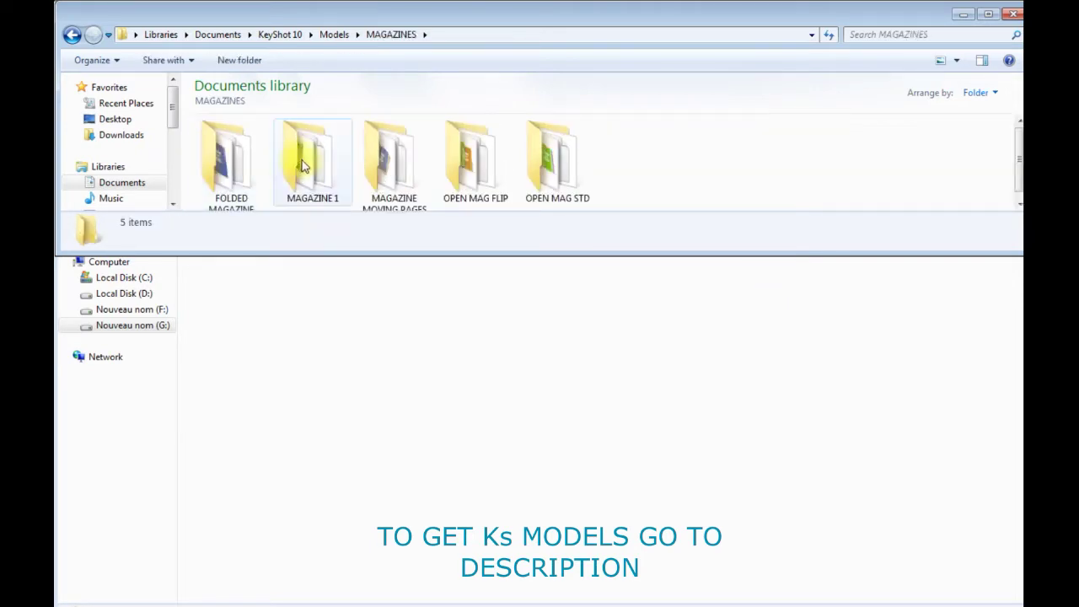
drag(308, 250, 311, 390)
double_click(307, 181)
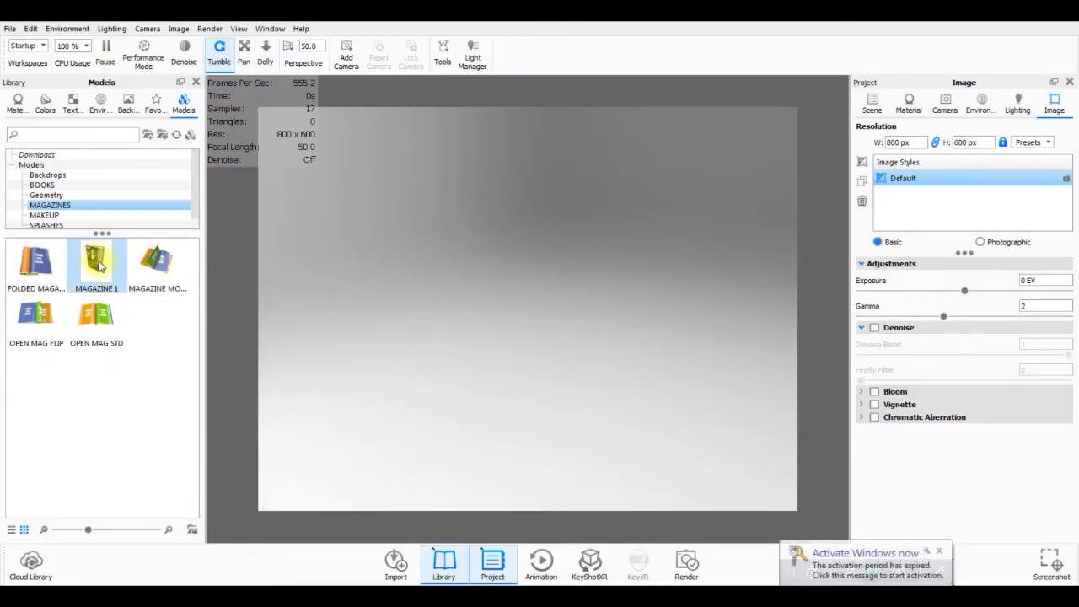
Switch to KeyShot and add the MAGAZINE 1 model from the MAGAZINES library to the scene, accepting its placement.
drag(97, 264, 587, 355)
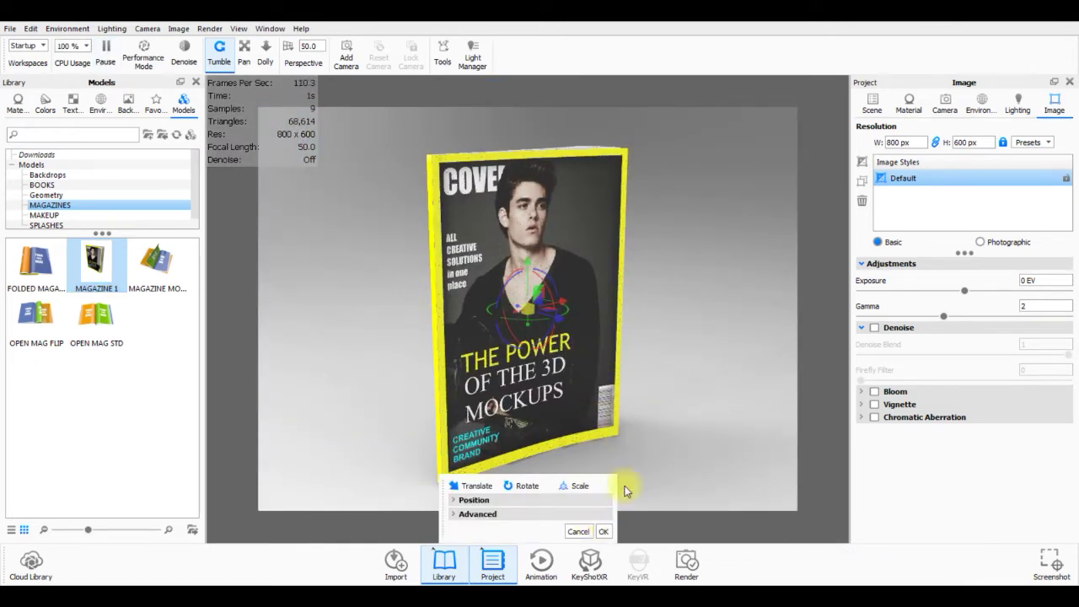
click(604, 531)
drag(645, 361, 625, 342)
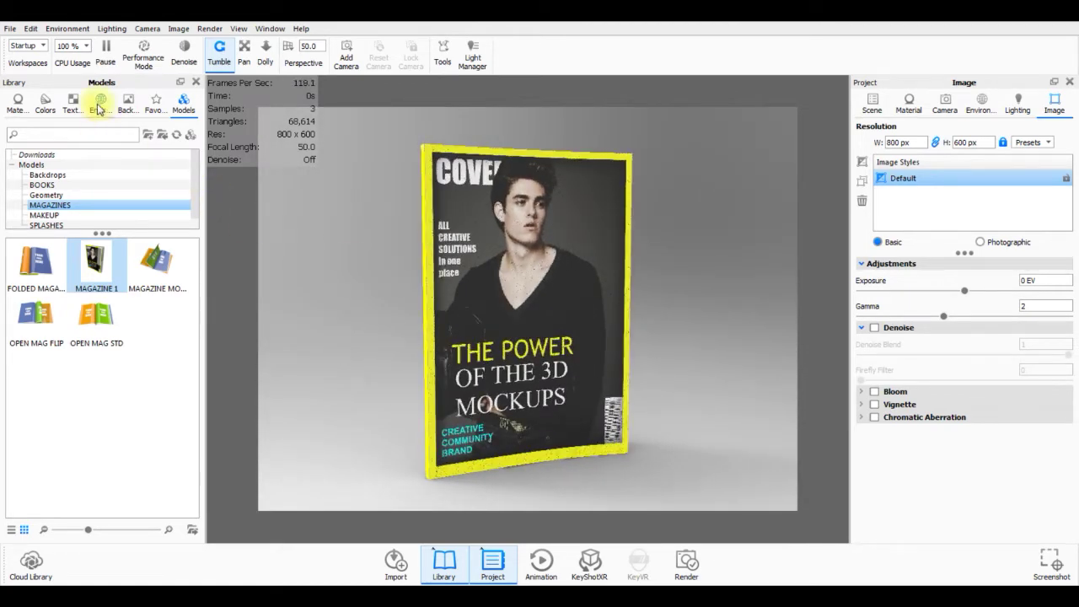
Light the scene with the 3 Point Dark 4K environment.
click(100, 103)
drag(48, 447, 356, 178)
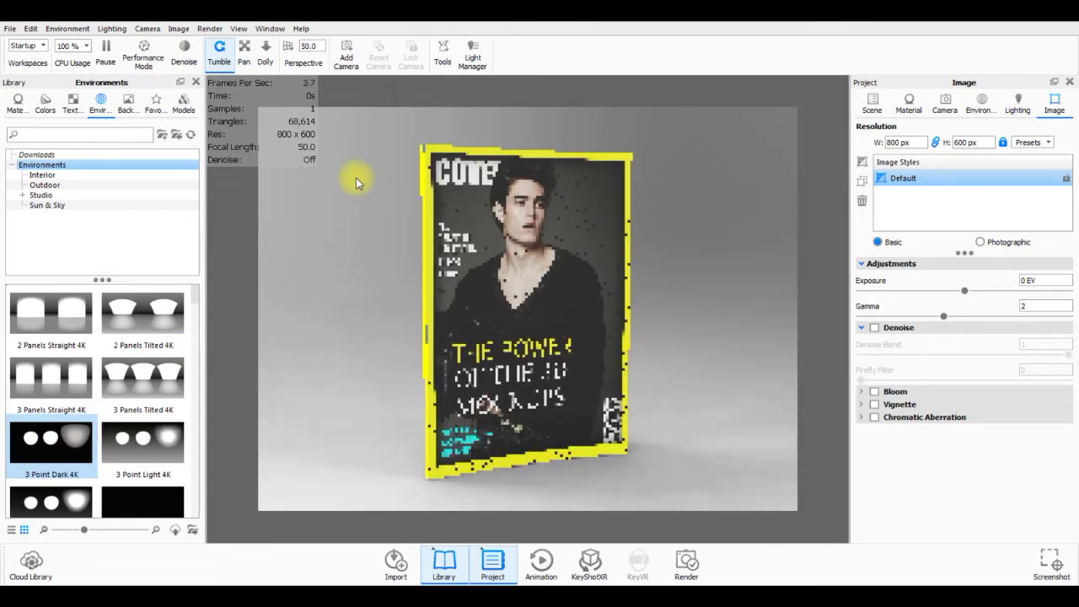
drag(379, 184, 386, 205)
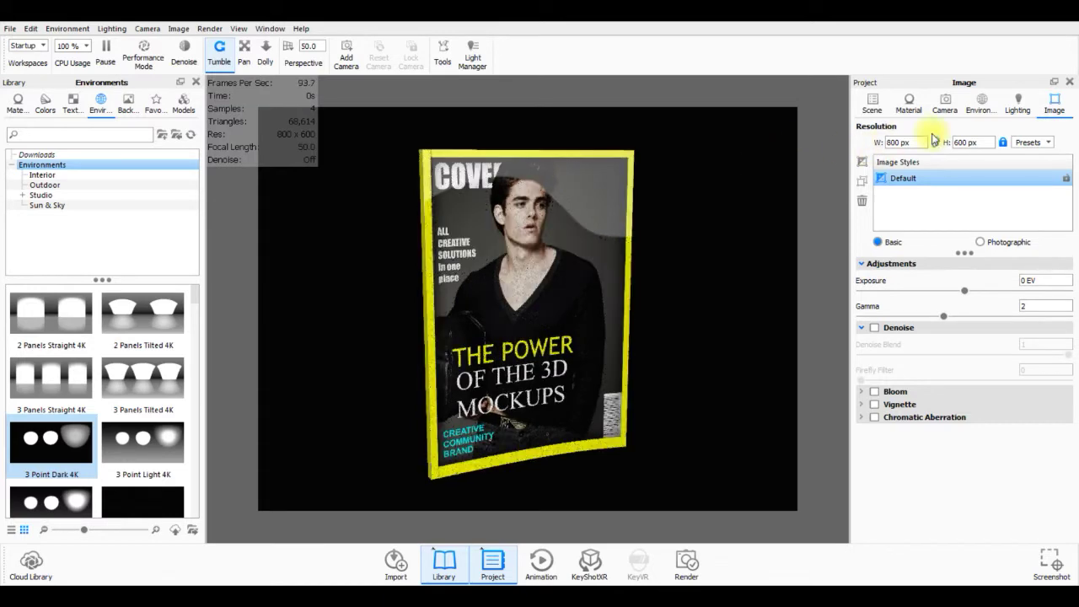
Move the environment's middle light pin slightly down, make it rectangular and set its X size to 26.5.
click(978, 110)
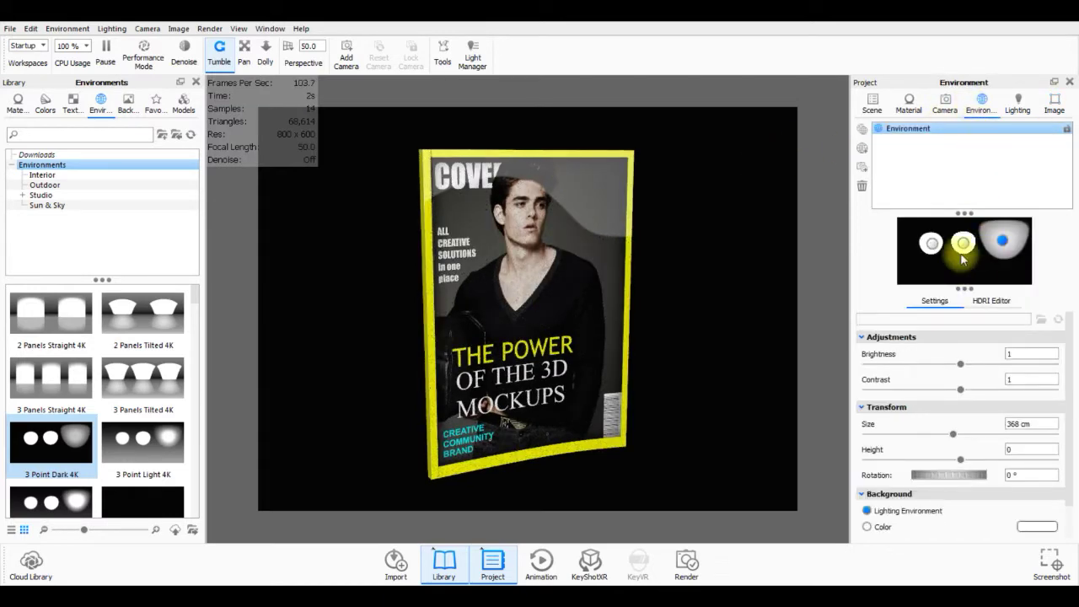
drag(966, 245, 967, 249)
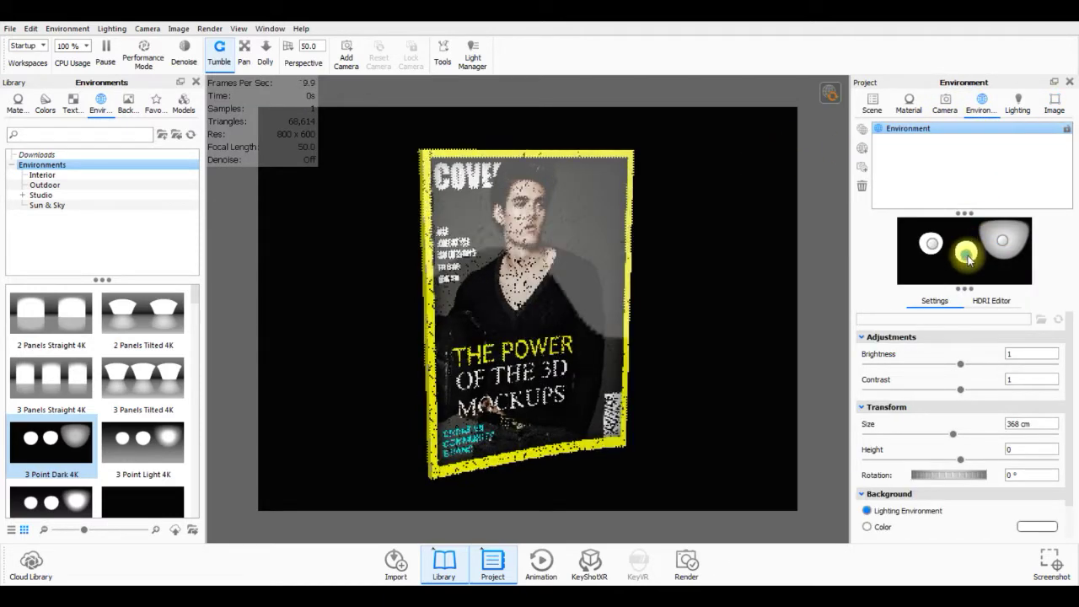
click(978, 302)
click(966, 429)
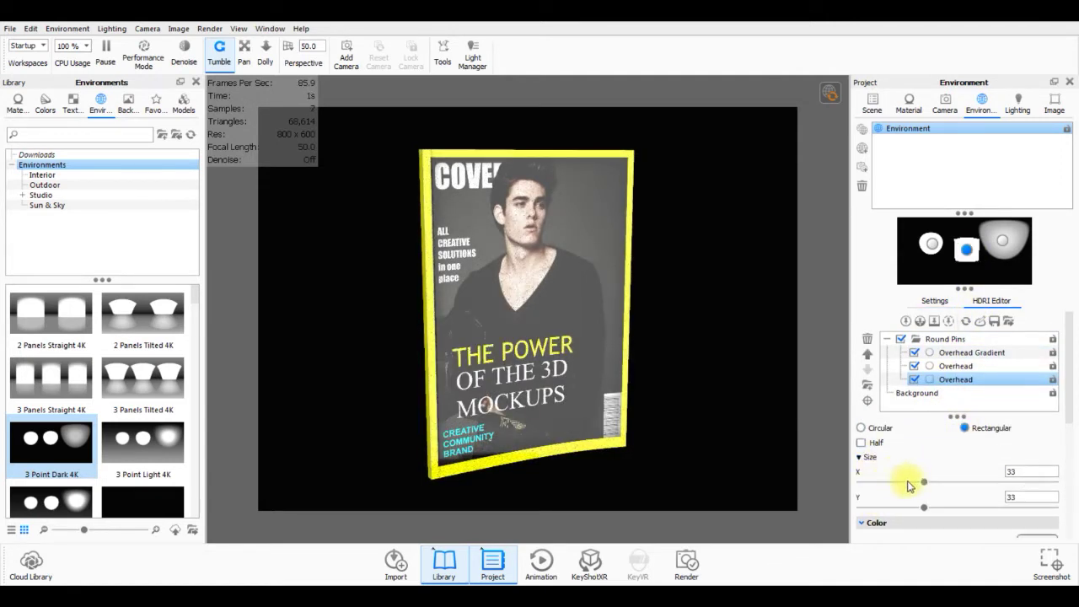
mouse_move(921, 487)
mouse_down()
mouse_move(894, 484)
mouse_move(911, 482)
mouse_up()
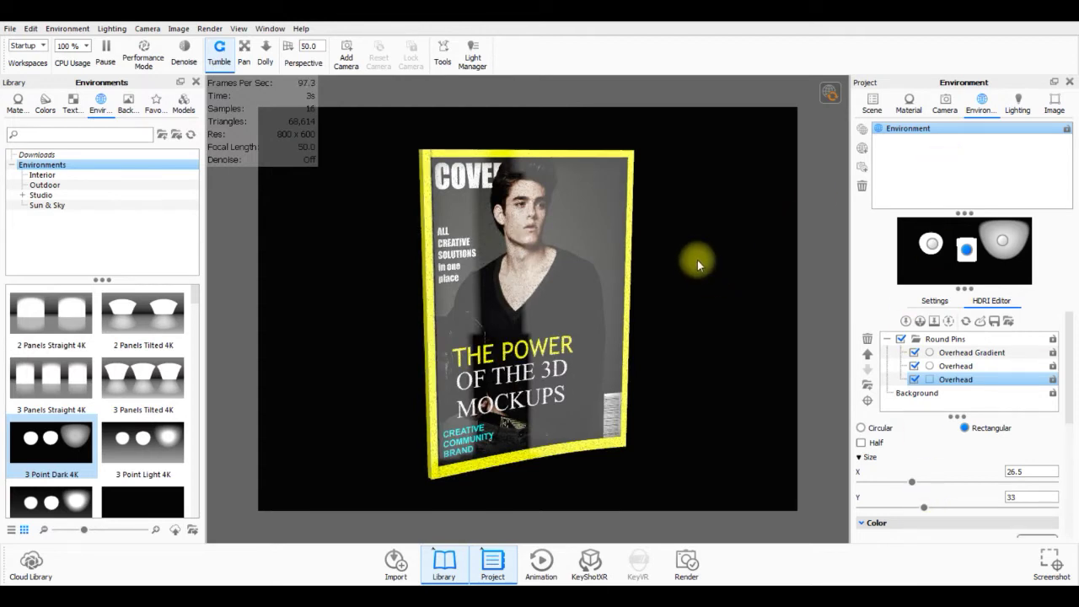
Replace the diffuse texture of the COVER1 part with the magazine cover 1 image, retaining the texture size.
click(872, 103)
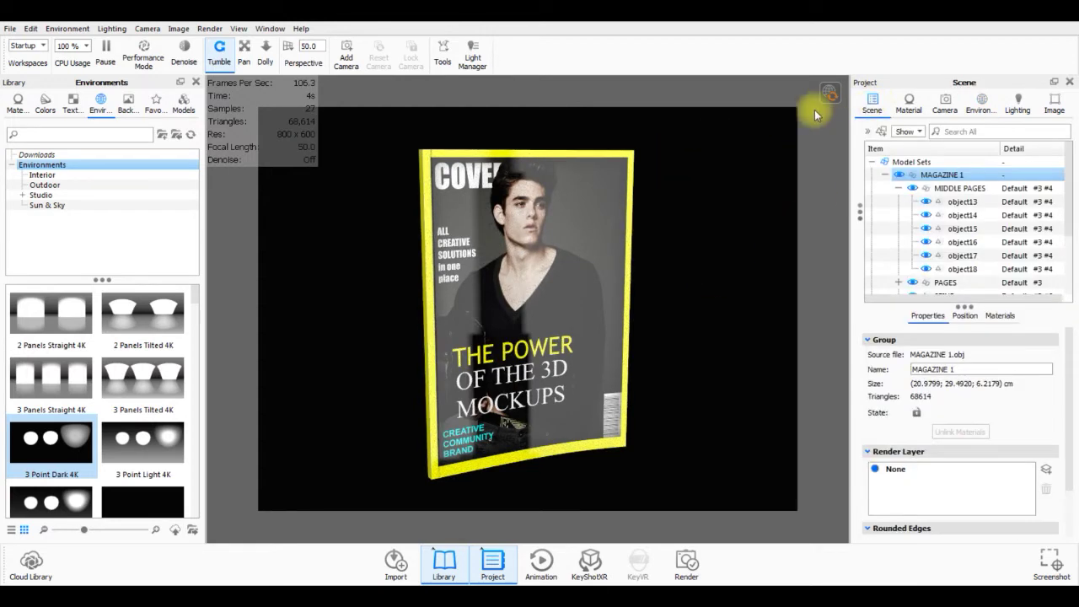
click(540, 267)
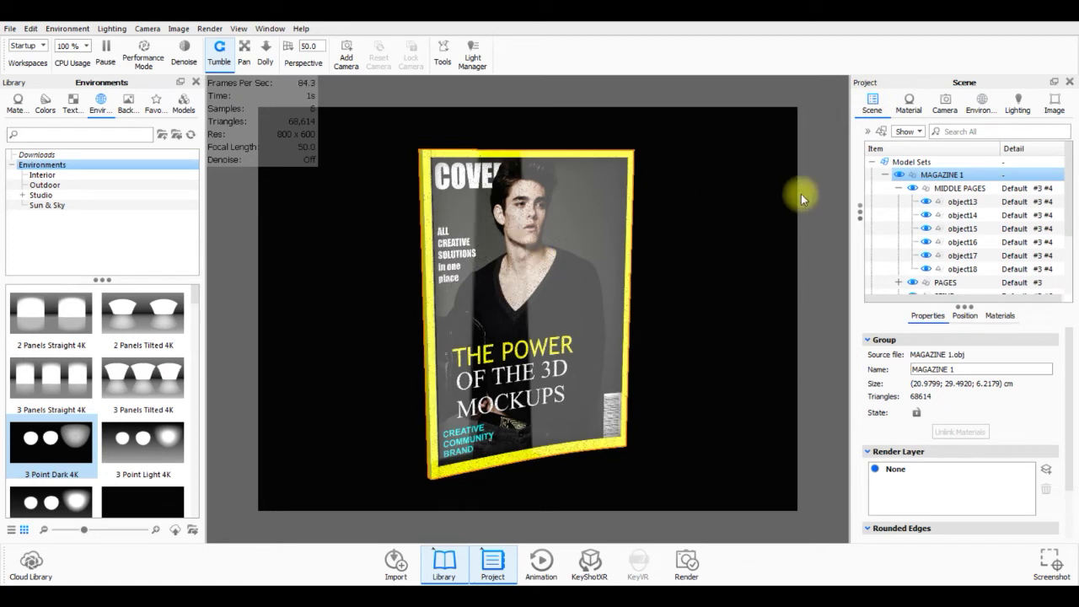
click(560, 202)
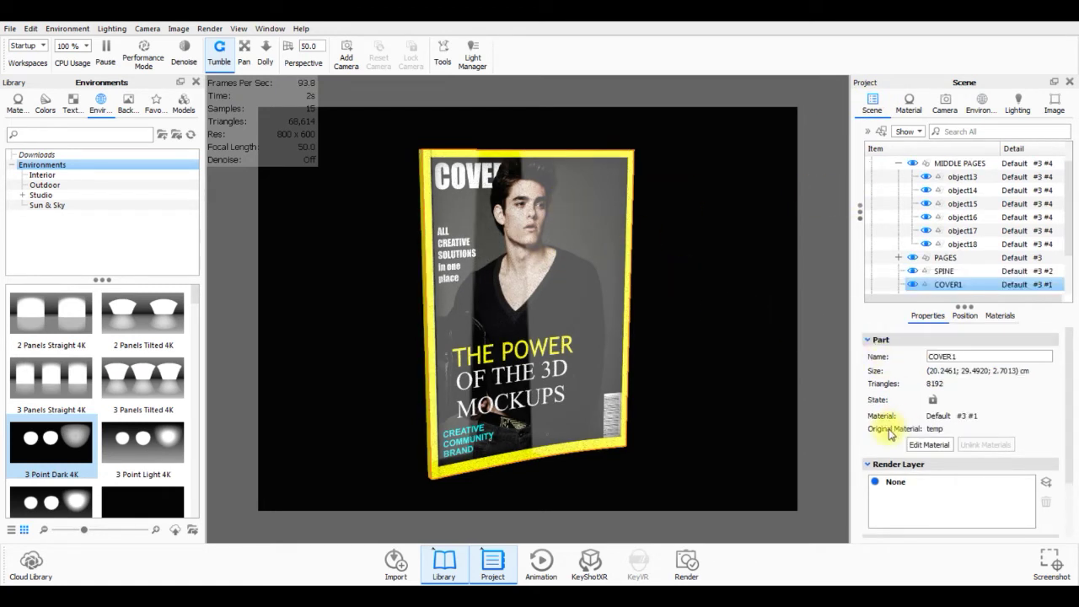
click(920, 447)
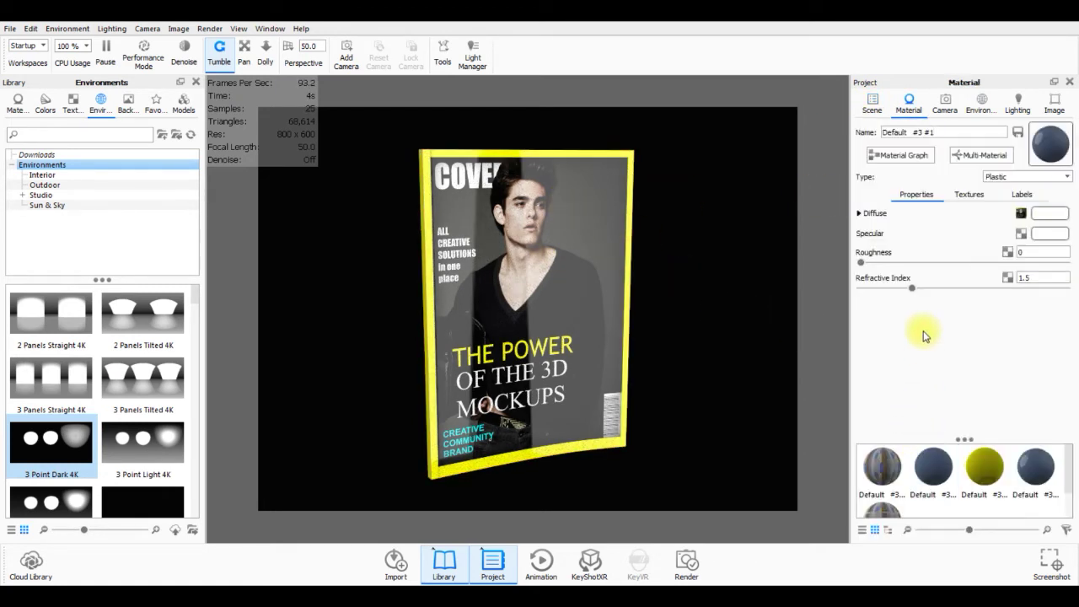
click(968, 195)
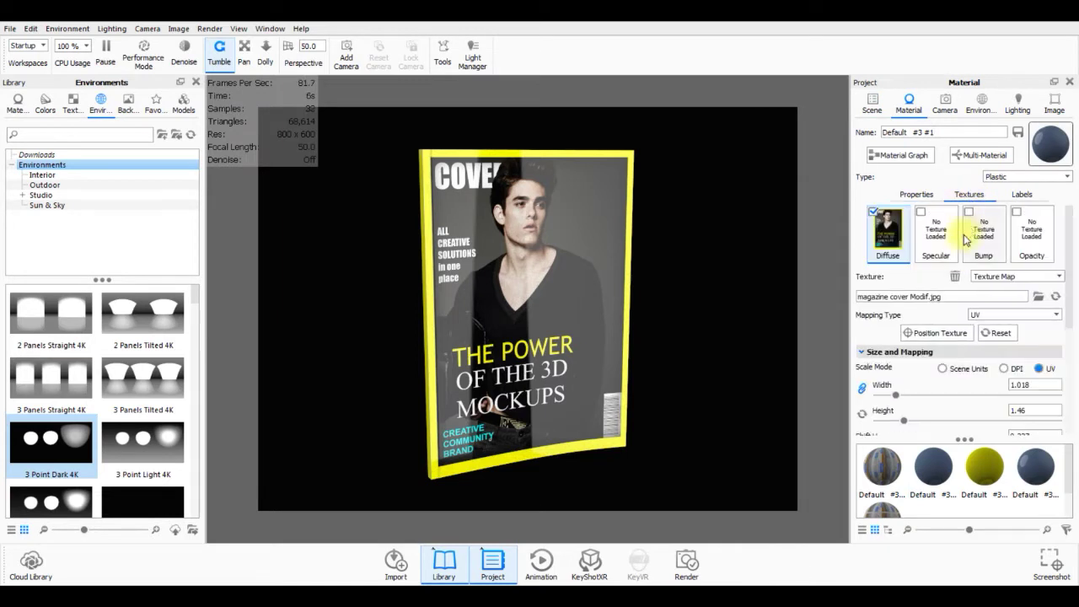
right_click(937, 299)
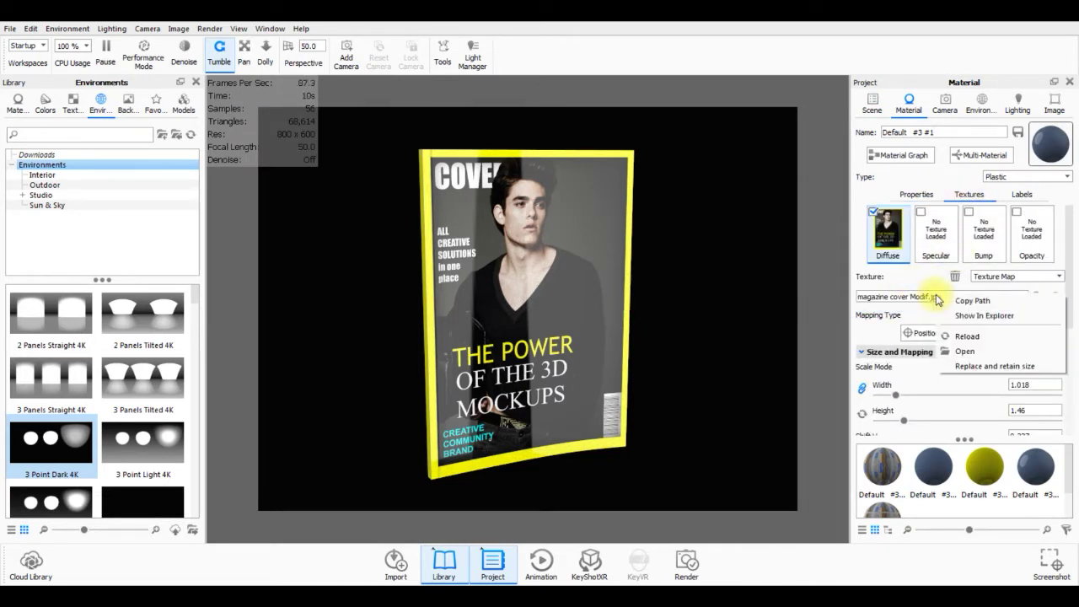
click(950, 367)
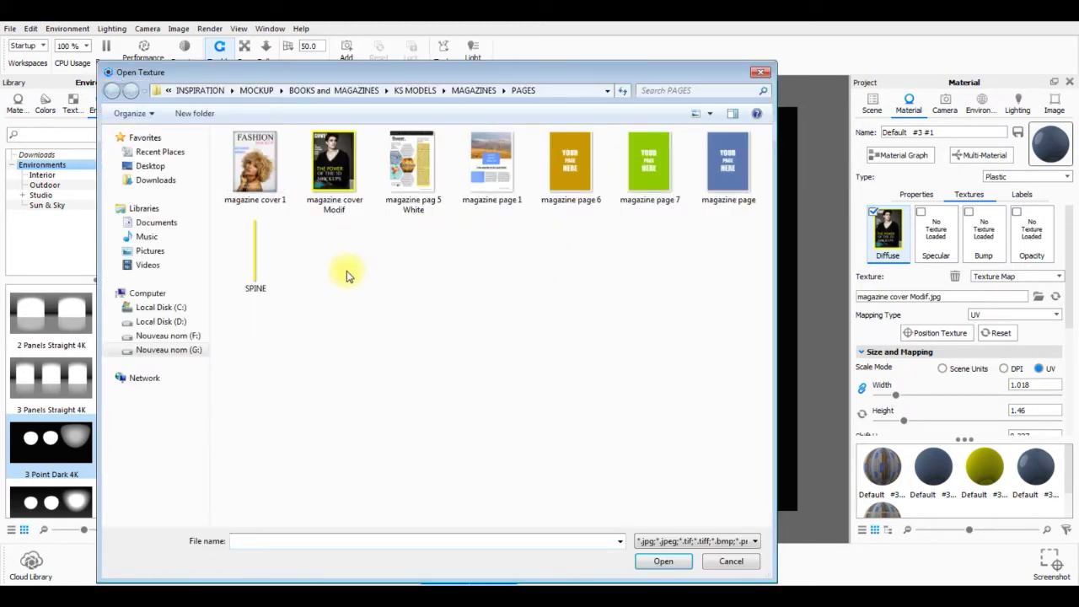
click(257, 167)
click(666, 563)
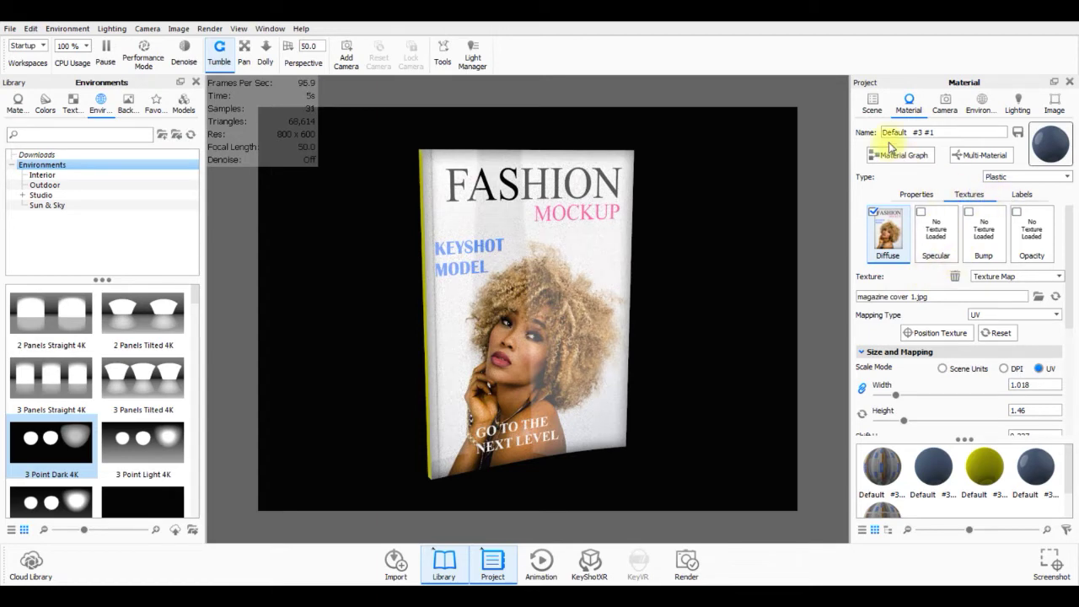
Disable the spine.jpg color texture on the material of the magazine's SPINE part.
click(873, 106)
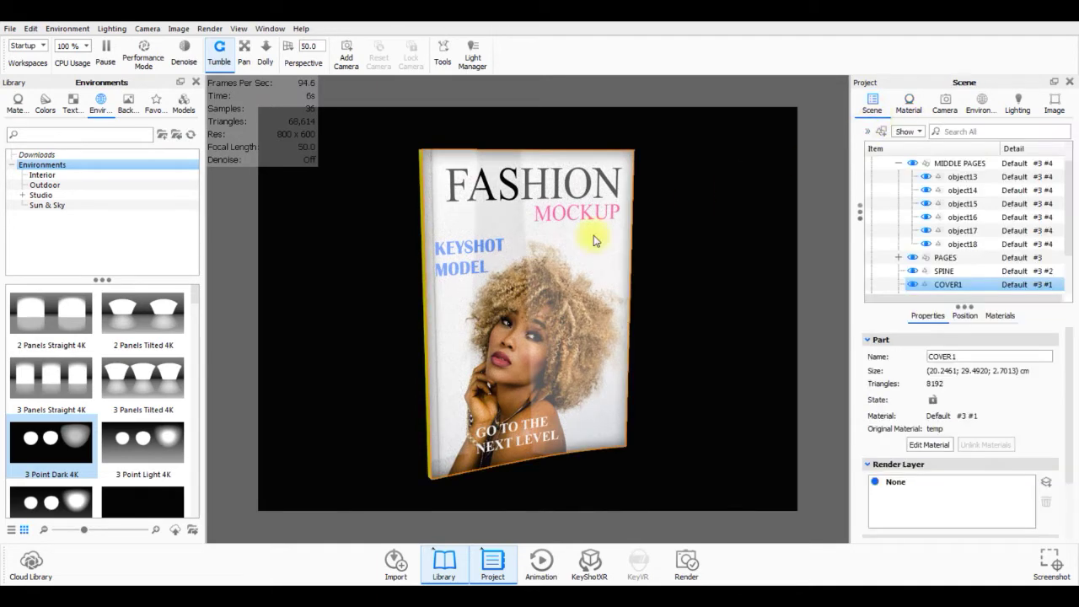
click(421, 172)
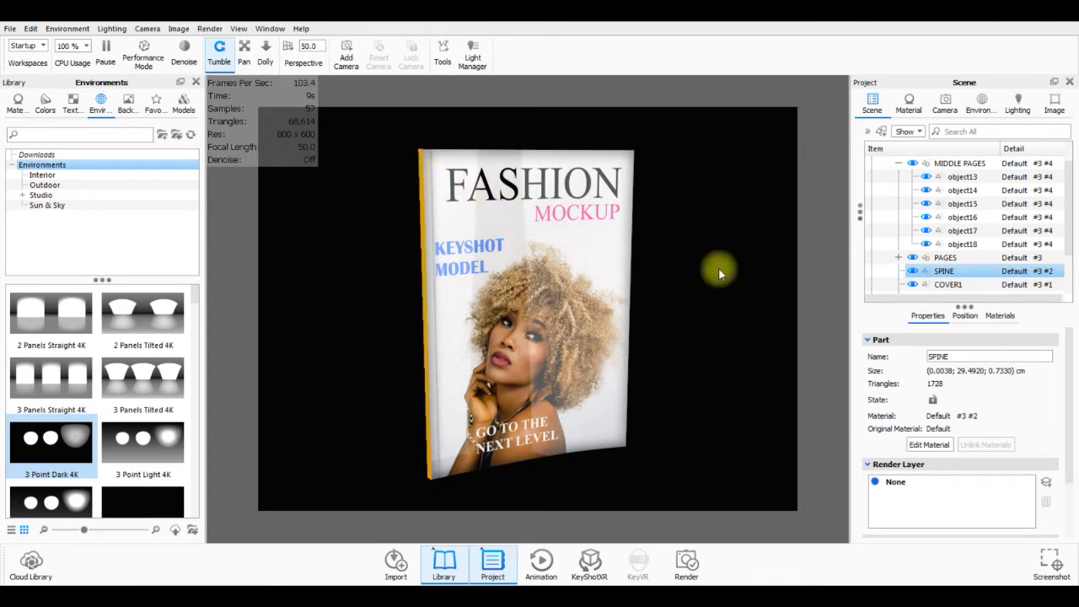
click(929, 444)
click(873, 216)
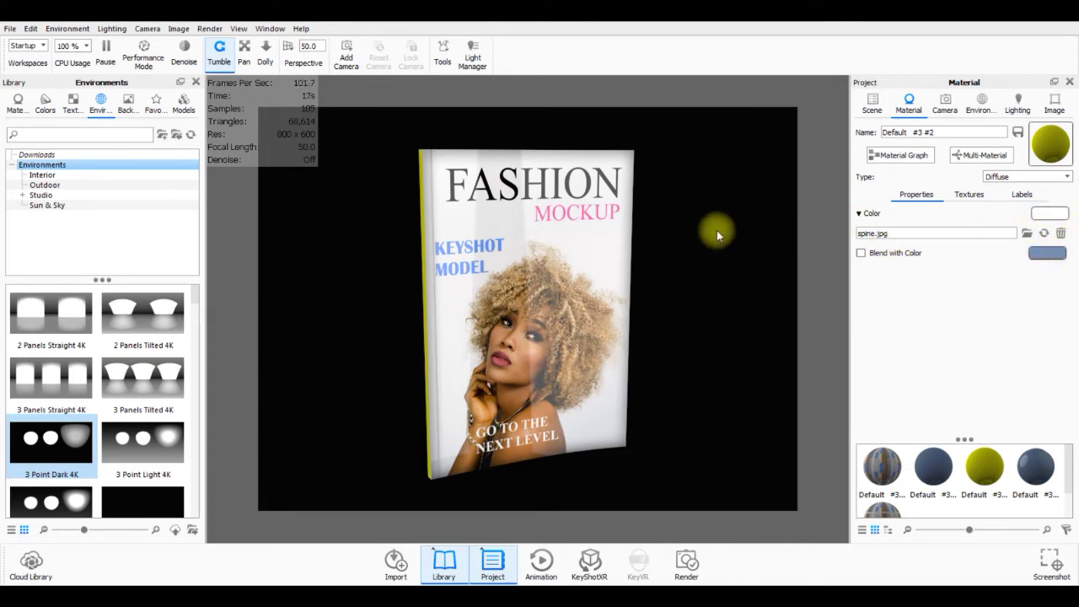
click(978, 196)
click(898, 212)
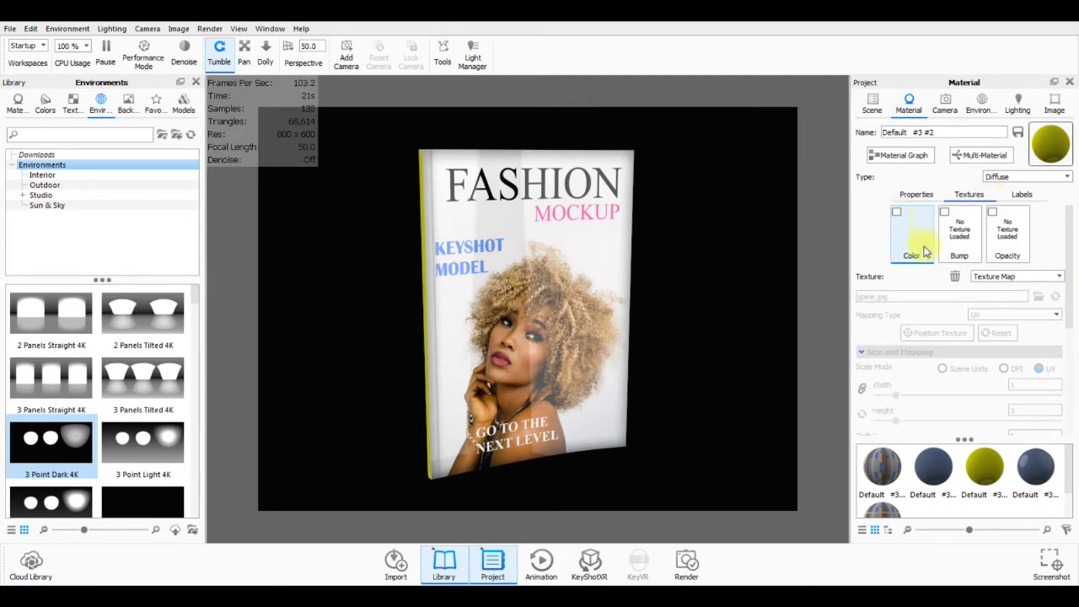
Set the spine material's diffuse color to light grey #C5C5C5.
click(917, 194)
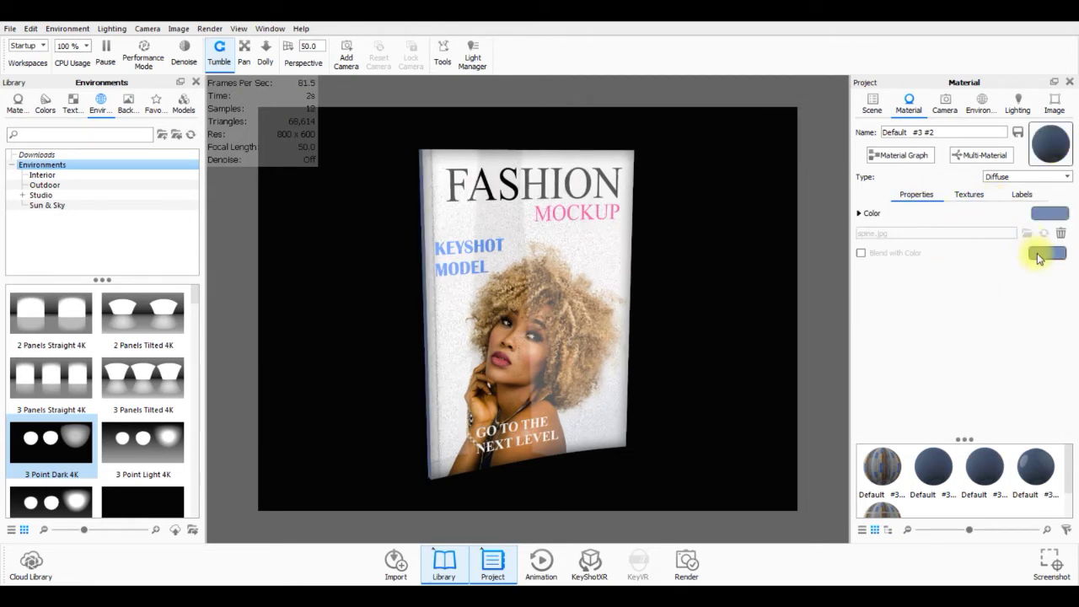
click(1051, 213)
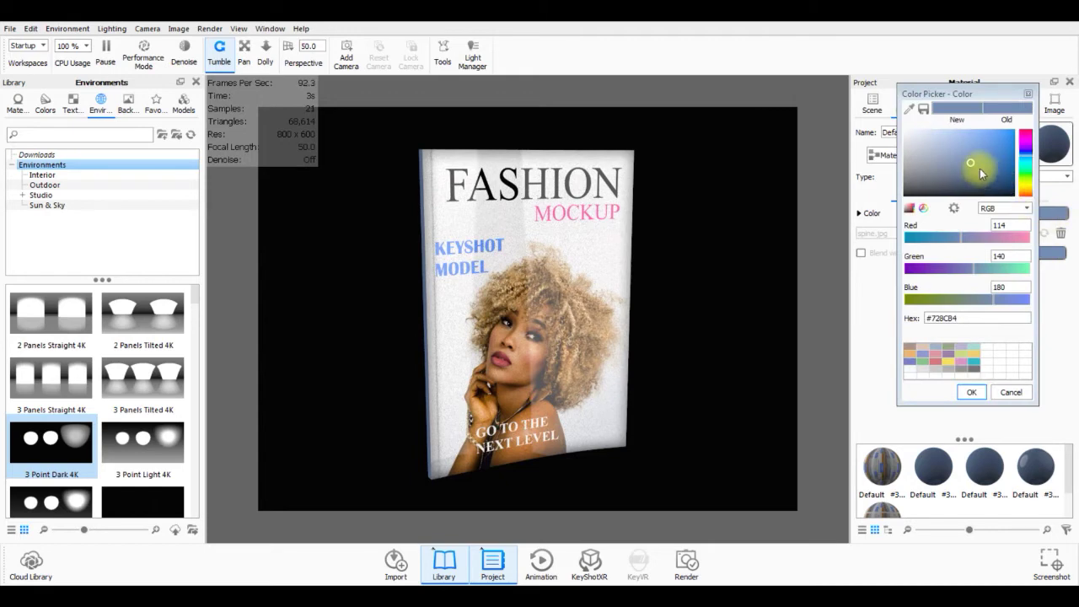
drag(971, 167, 887, 152)
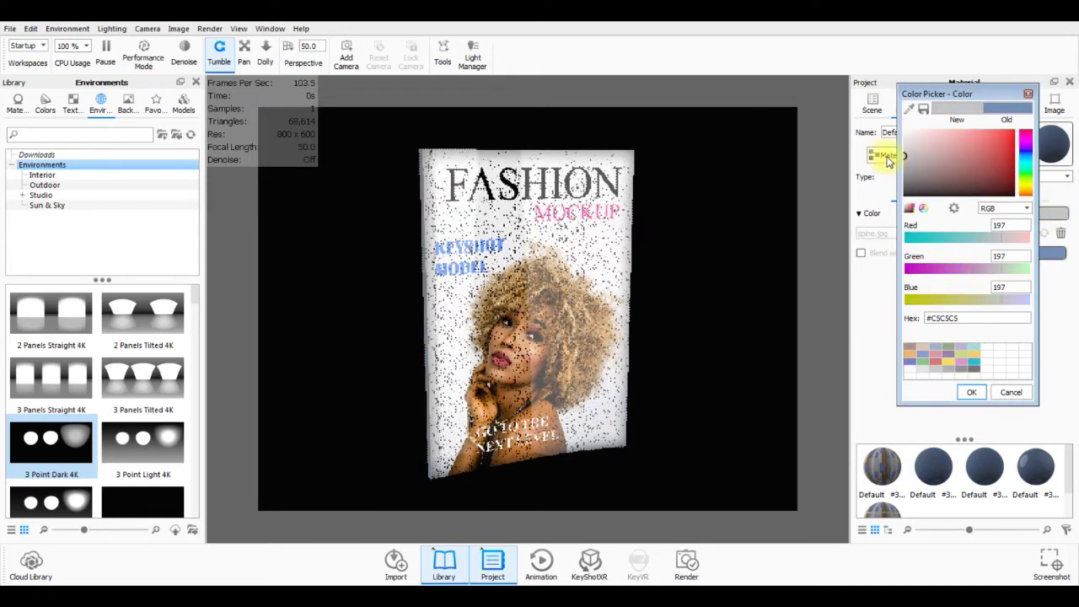
click(971, 393)
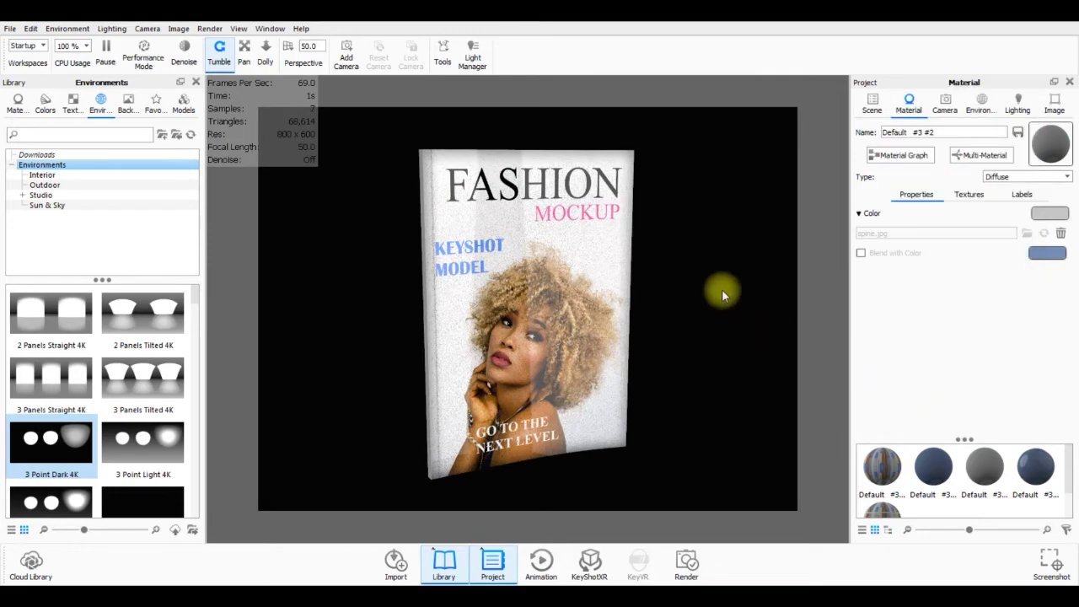
Save a slightly raised view of the cover and spine as a new camera, then return to the free camera and orbit to the page edges.
click(945, 103)
drag(622, 218, 782, 164)
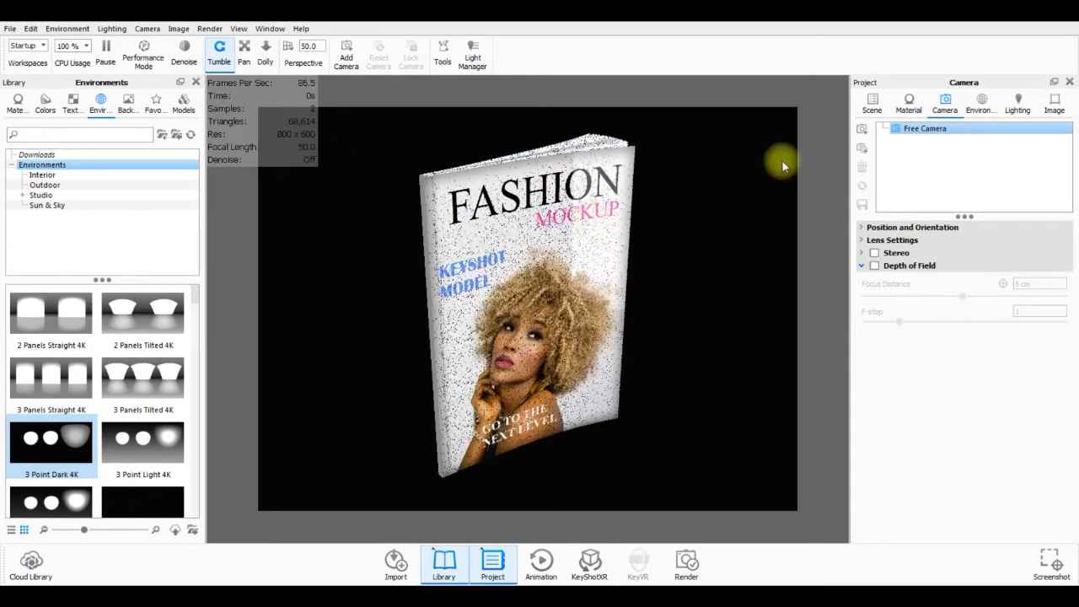
click(862, 129)
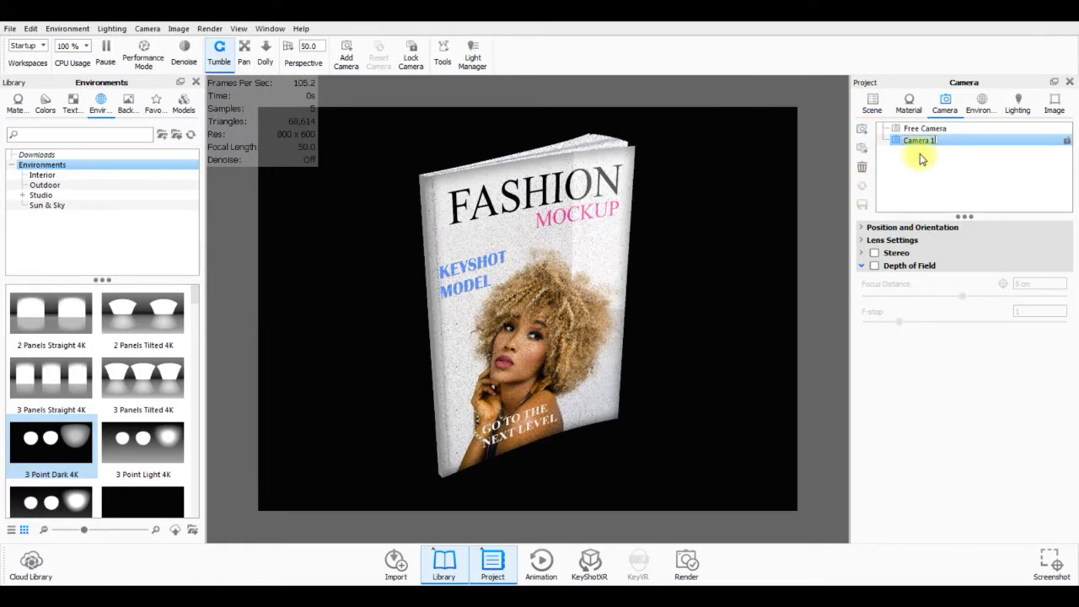
click(925, 128)
drag(695, 305, 676, 184)
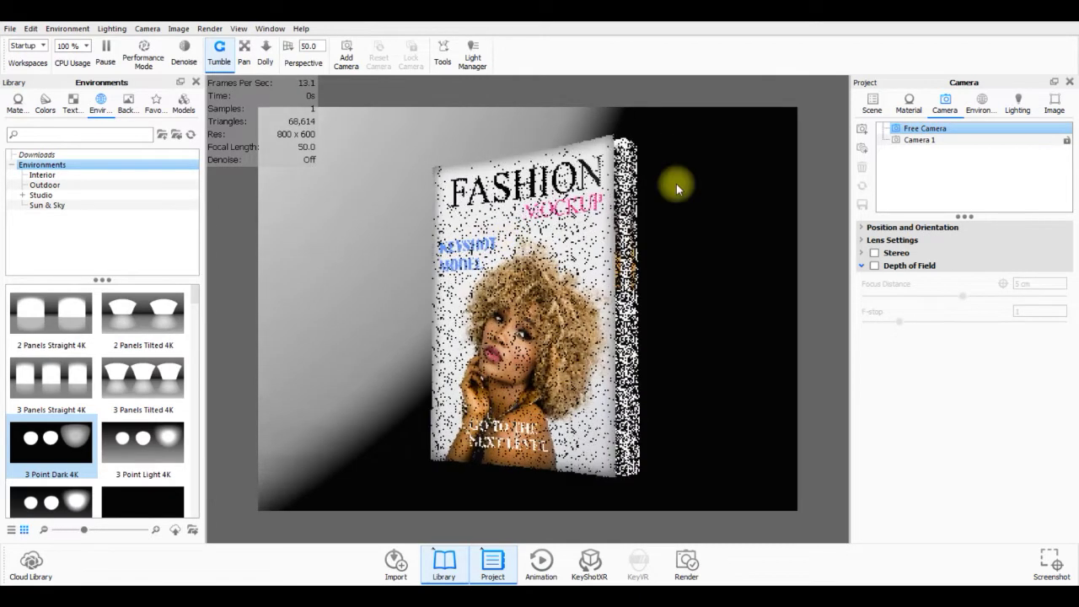
Set the environment's background to solid light grey #D8D8D8 and enable occlusion ground shadows.
click(981, 104)
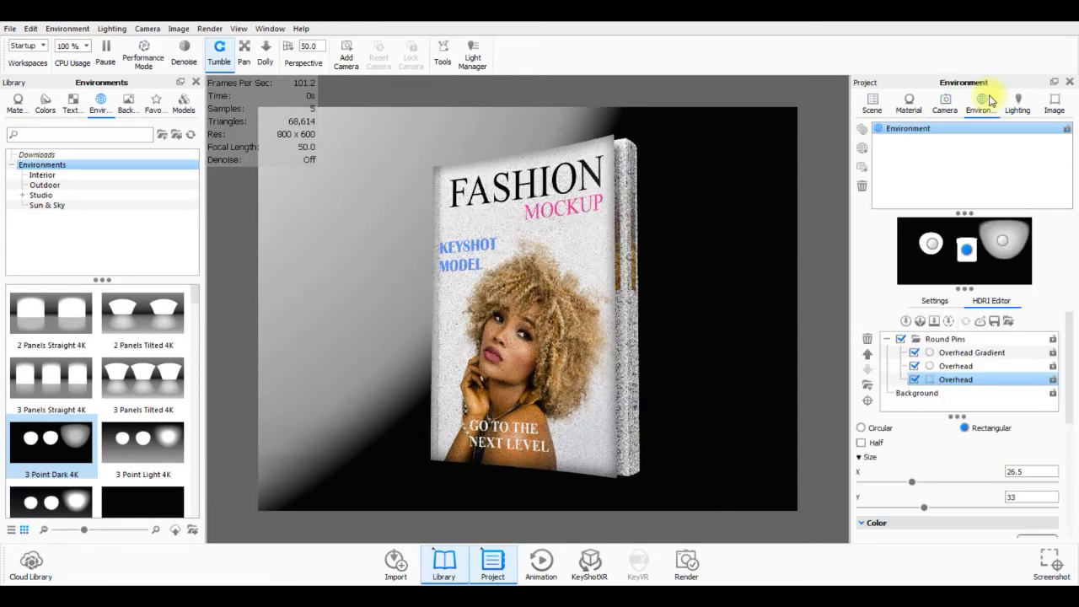
click(936, 301)
click(869, 528)
click(1037, 527)
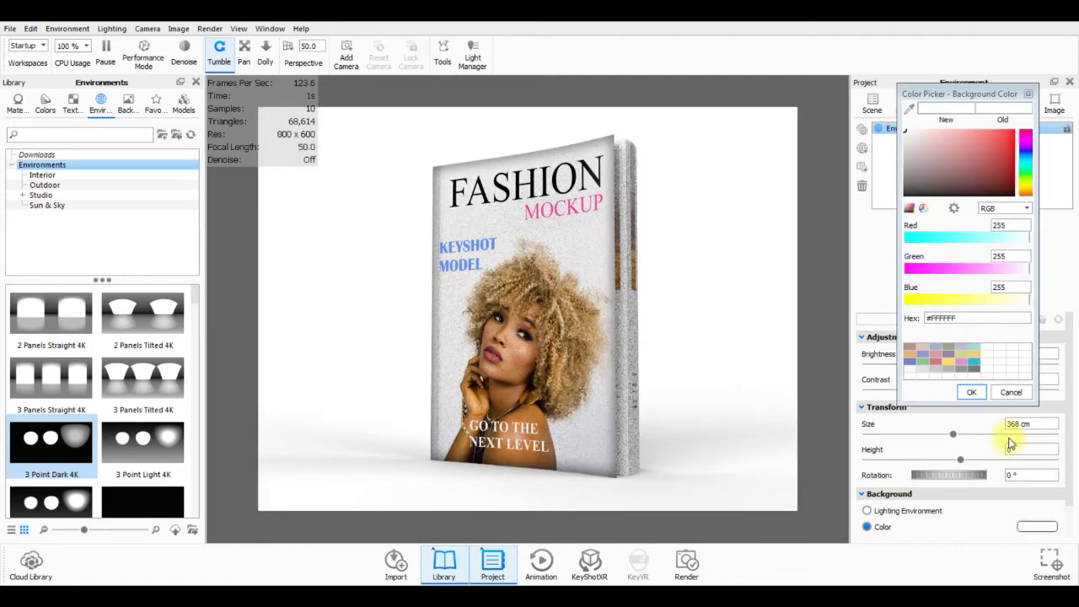
drag(941, 187, 887, 148)
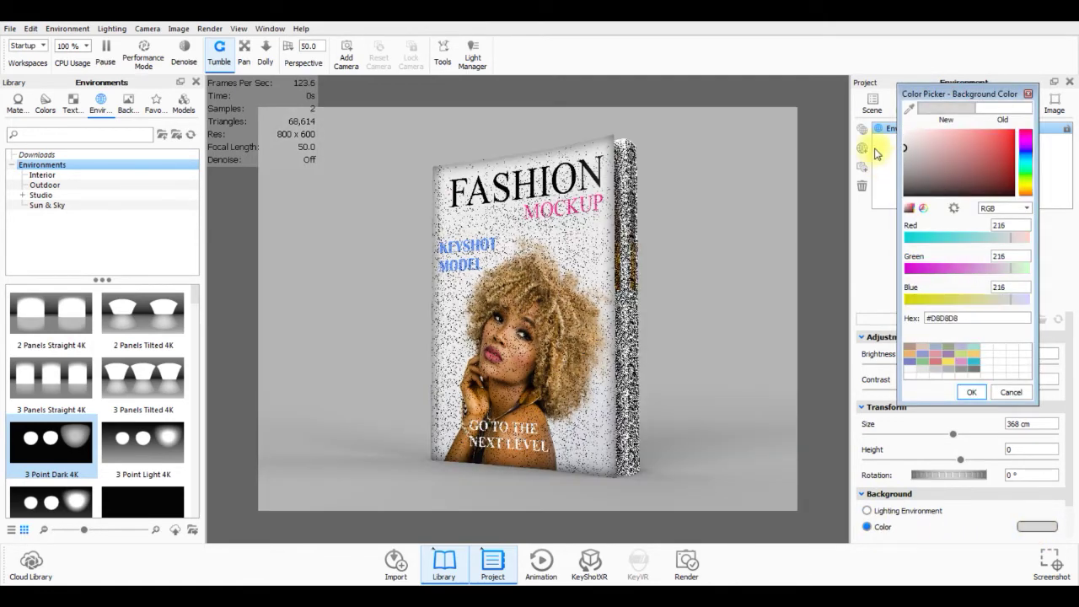
click(973, 393)
click(63, 28)
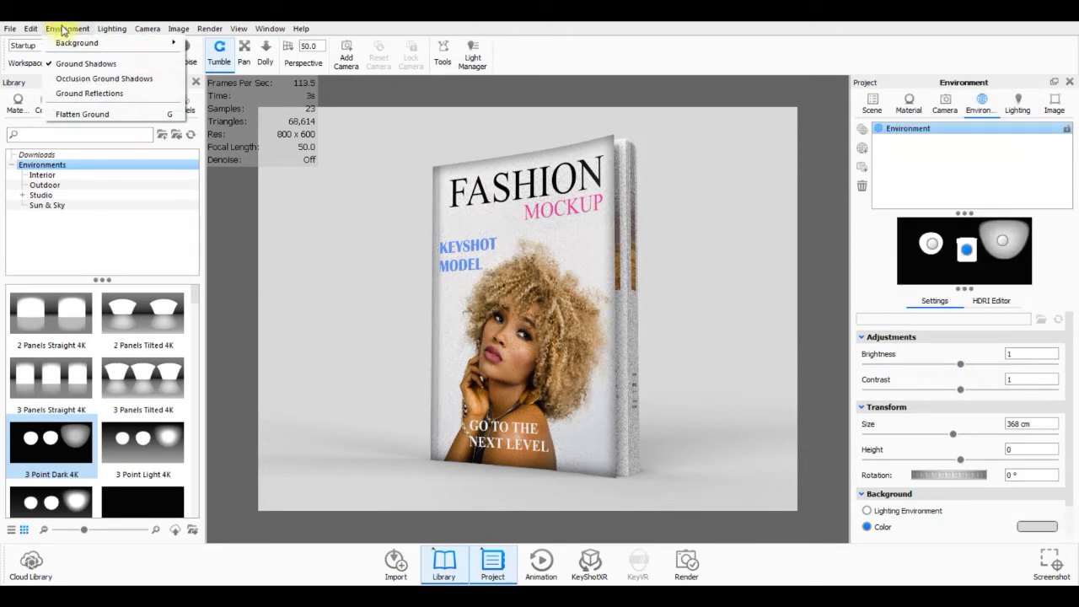
click(48, 80)
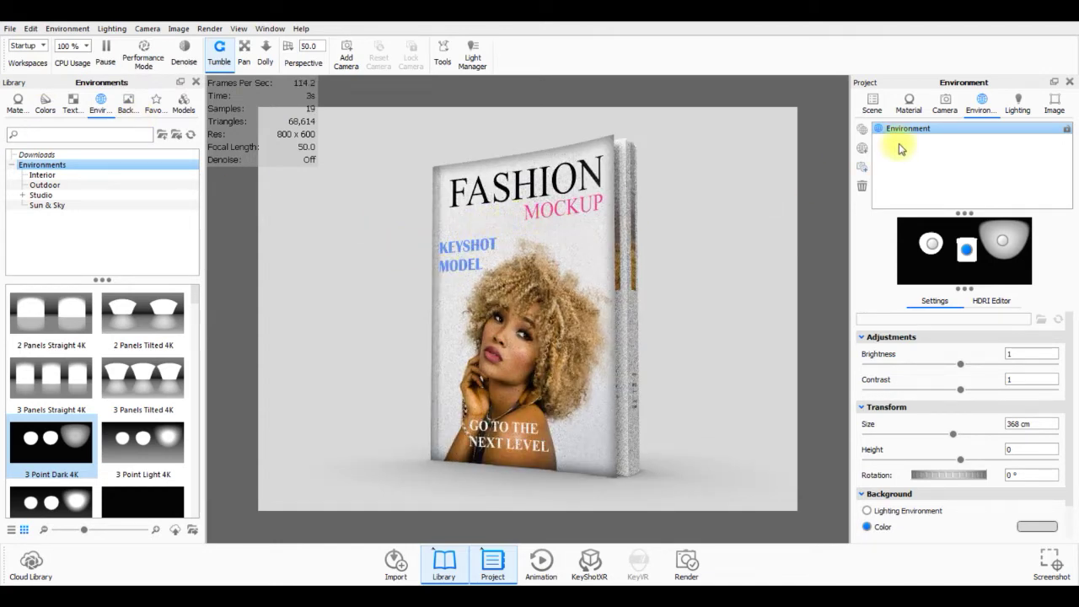
Save the current view and a steeper view from above as two more cameras, and check the saved camera views.
click(944, 103)
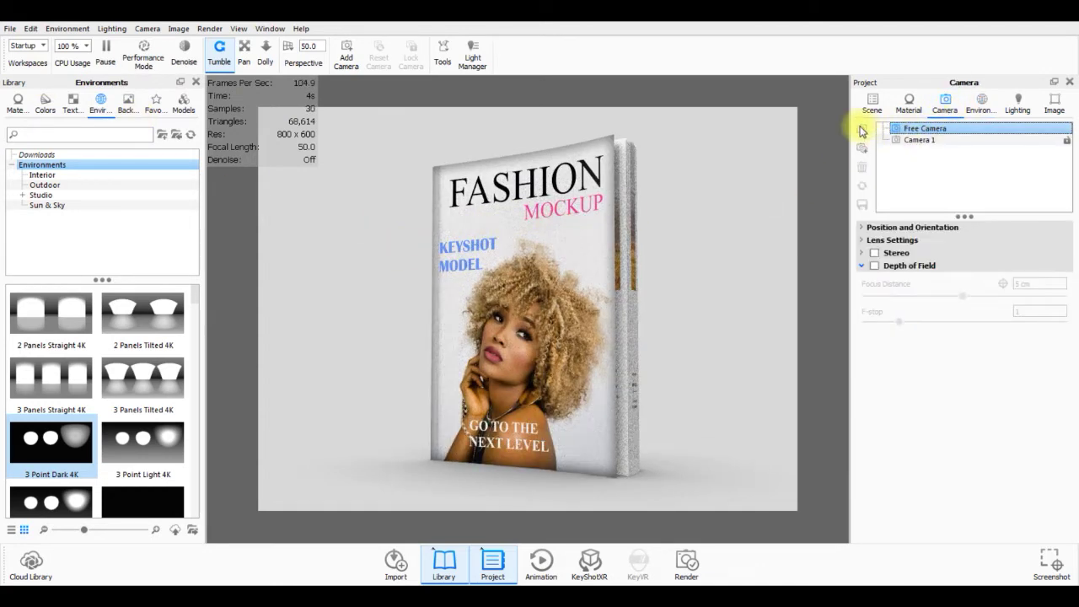
click(862, 131)
drag(692, 238, 668, 281)
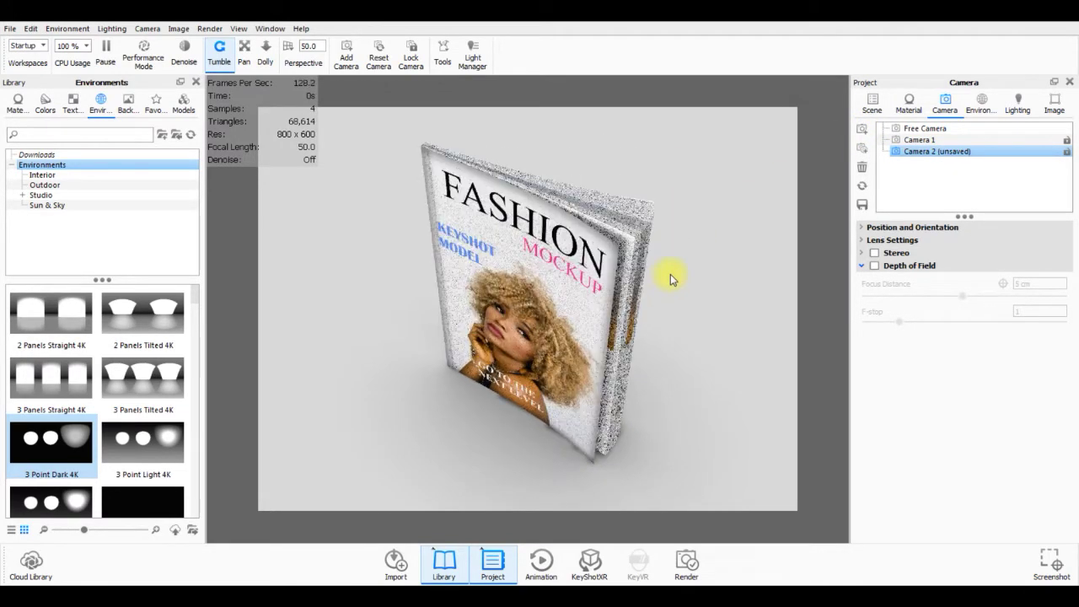
click(862, 131)
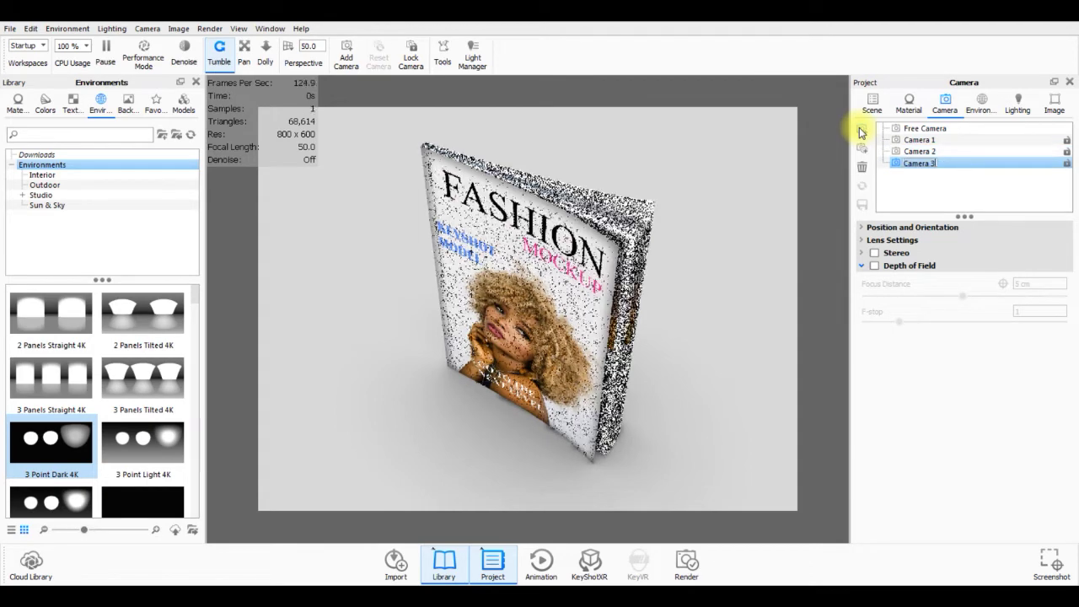
click(938, 140)
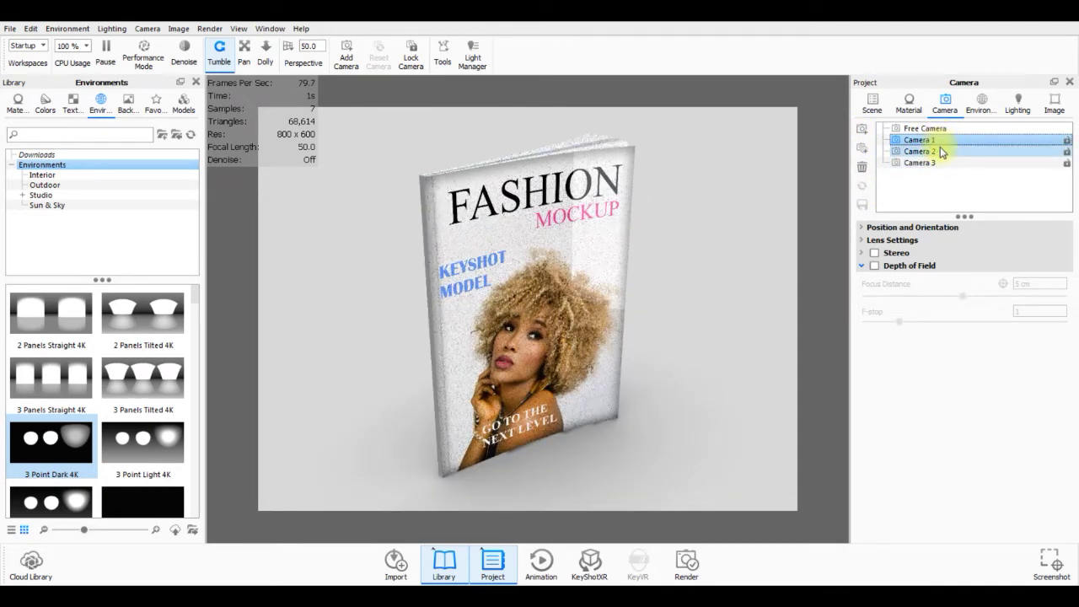
click(942, 151)
click(942, 165)
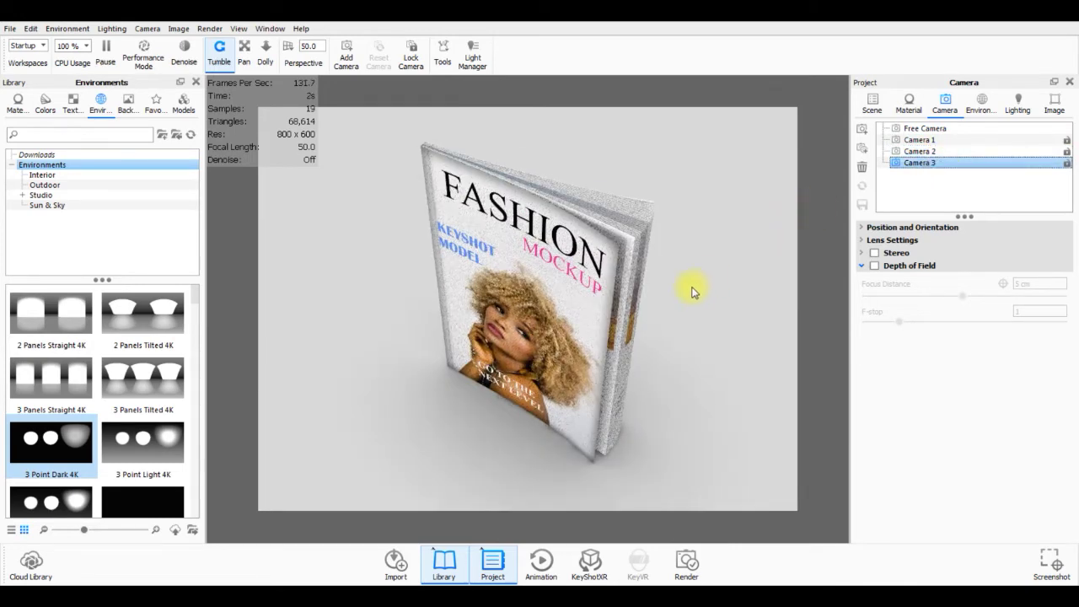
Replace the color texture of the magazine's object23 page part with magazine pag 5 White, retaining the texture size.
click(872, 108)
click(621, 276)
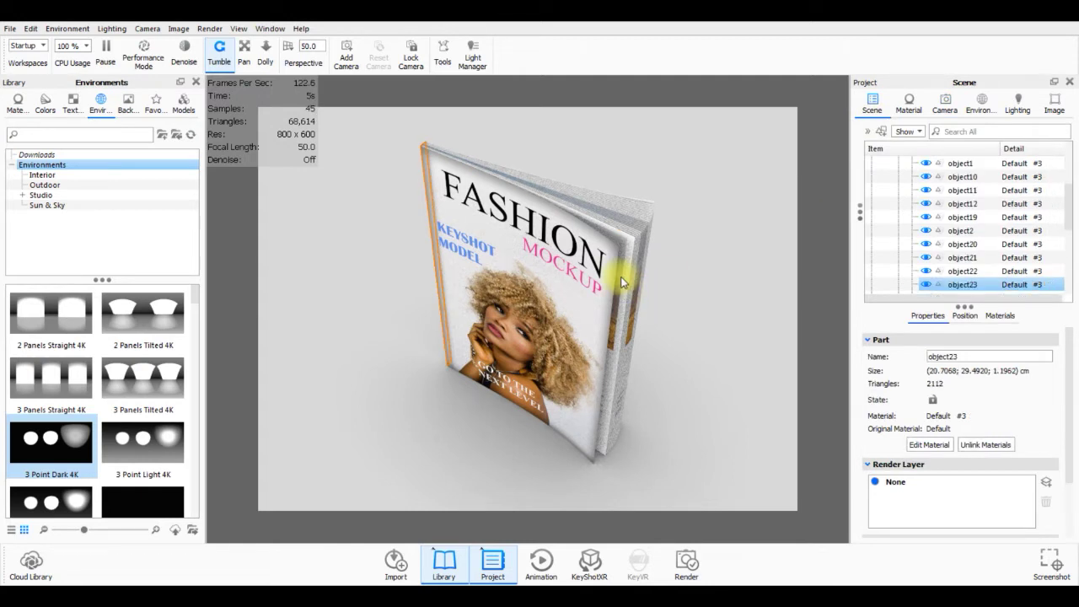
click(921, 444)
click(970, 194)
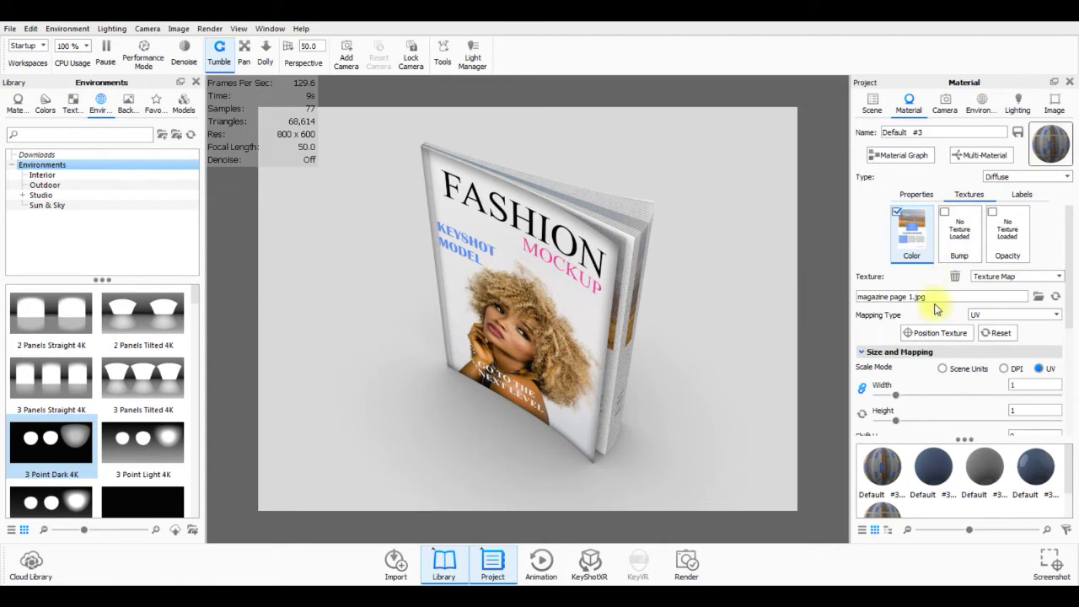
right_click(934, 300)
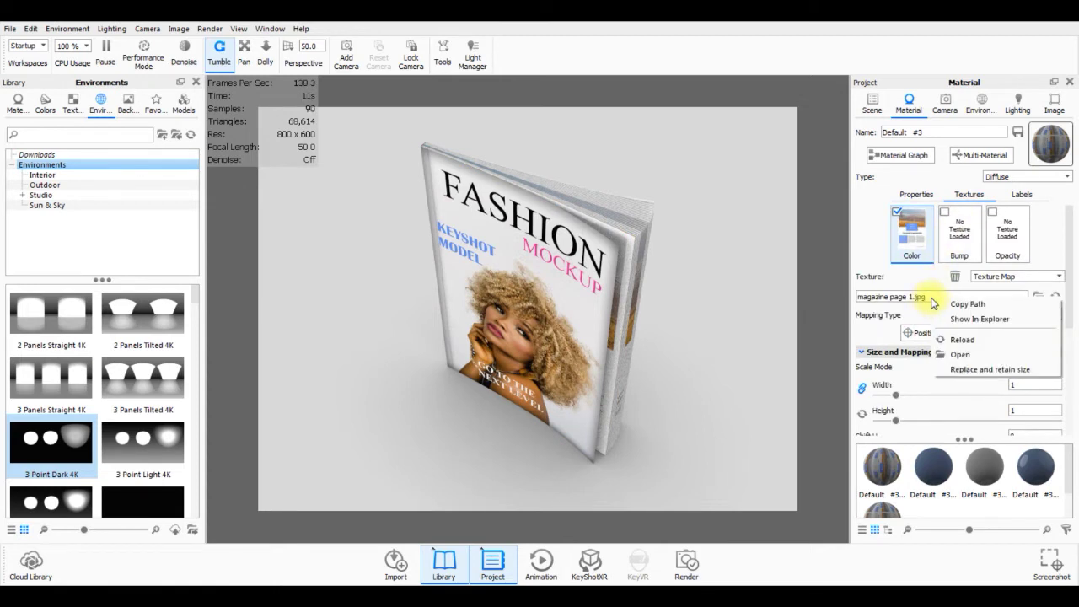
click(950, 371)
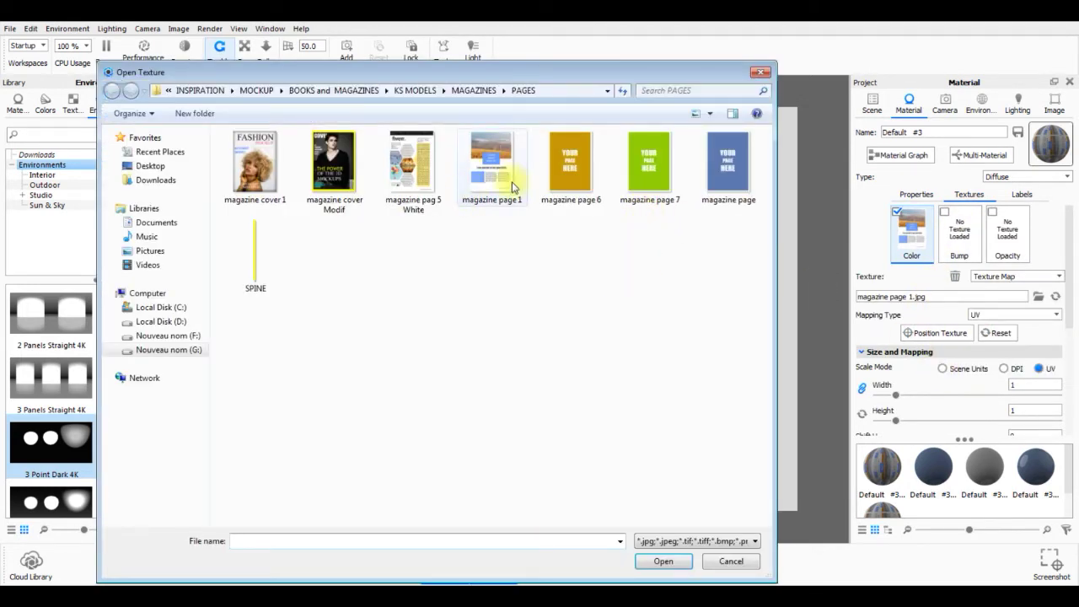
drag(565, 71, 340, 68)
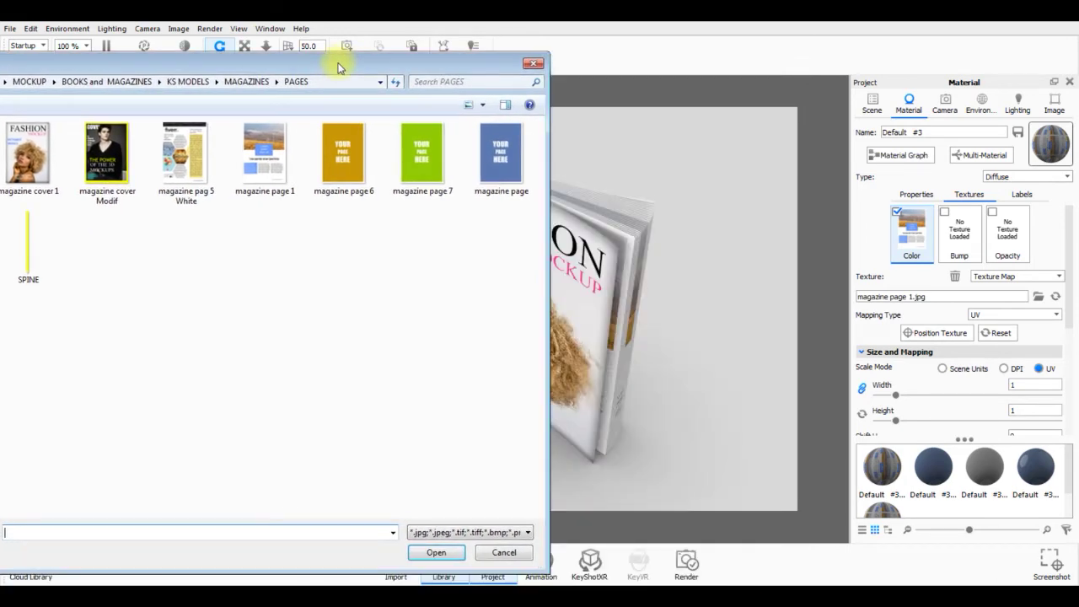
double_click(195, 151)
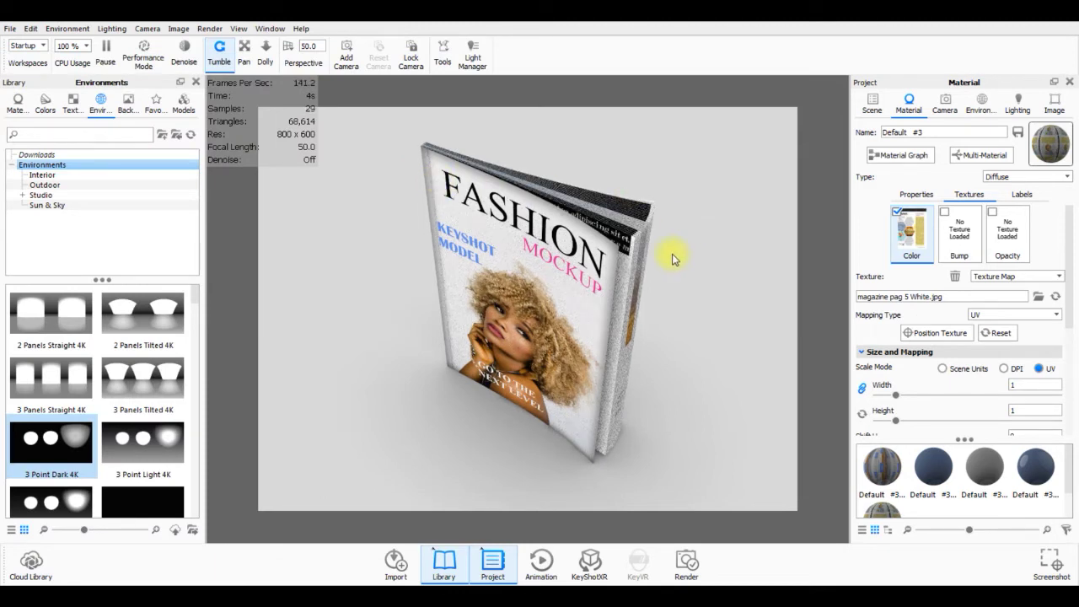
Enable denoising and set the image's denoise blend to 0.753.
click(181, 57)
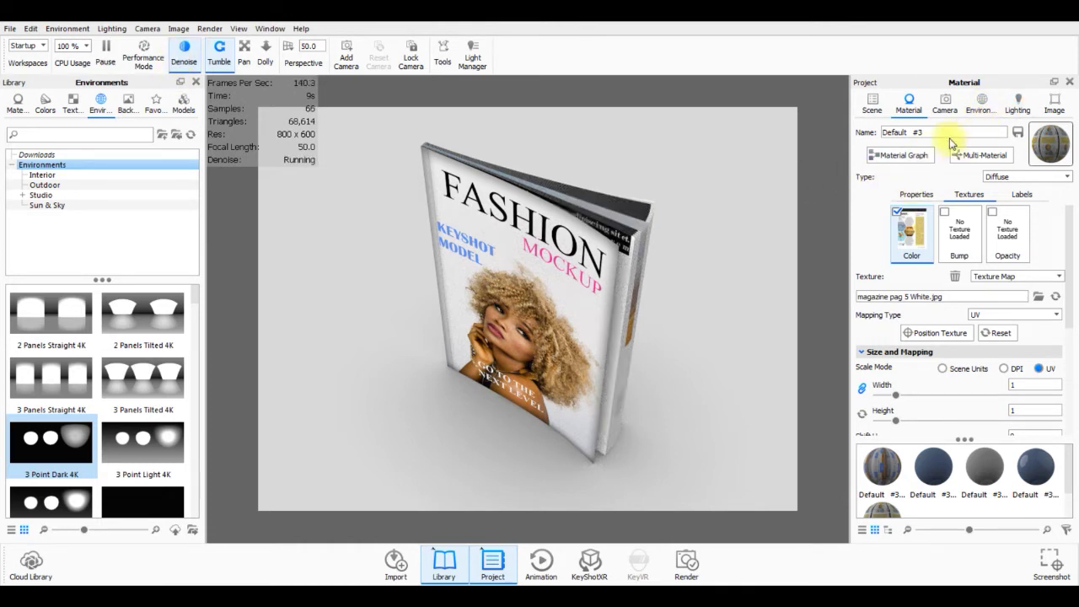
click(1054, 104)
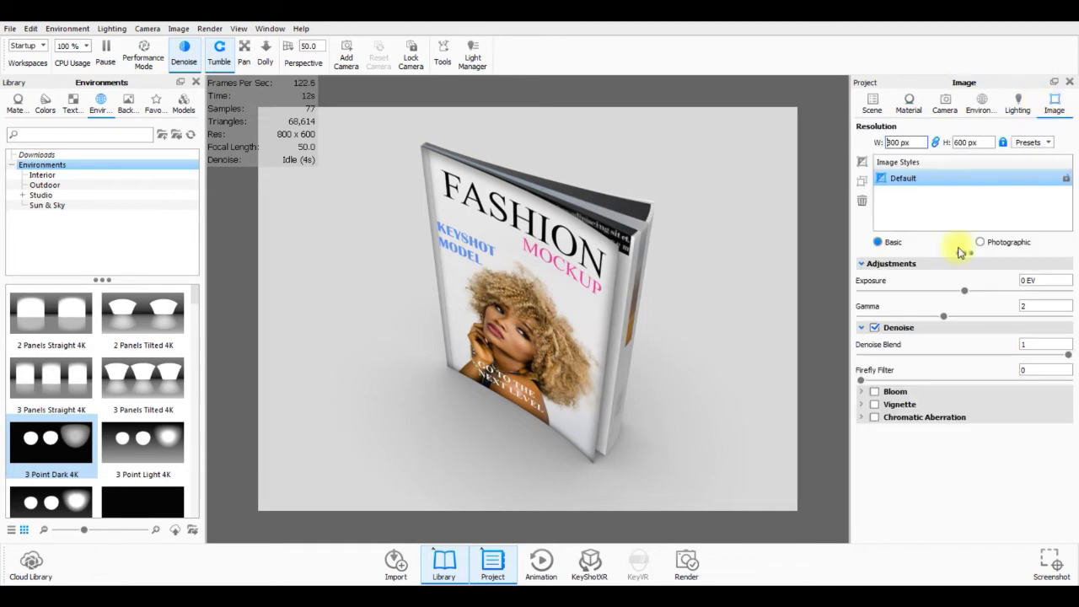
drag(1068, 355, 1018, 358)
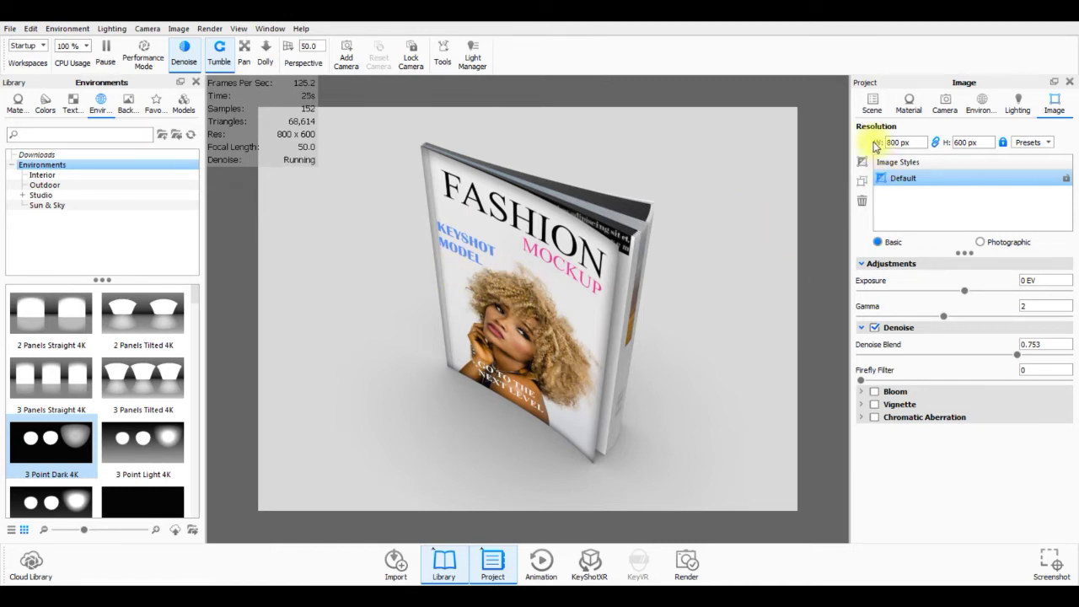
Return to the free camera and orbit to a low view of the front cover and page edges.
click(939, 114)
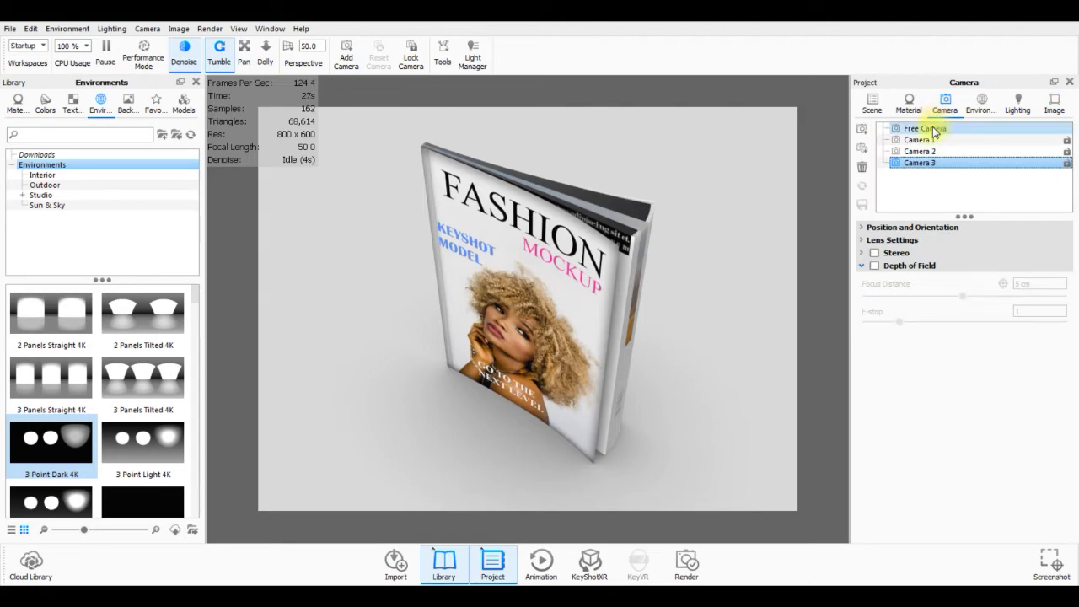
click(934, 128)
drag(695, 233, 378, 330)
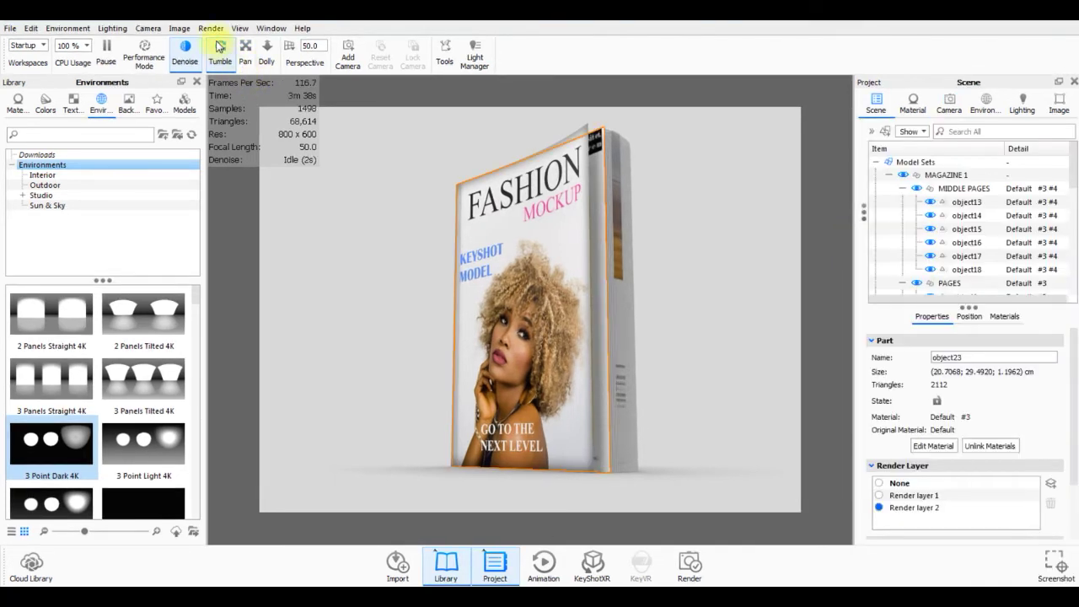
Render the still image PSD magazine mockup in PSD format, keeping the render layers and passes added to the PSD.
click(210, 28)
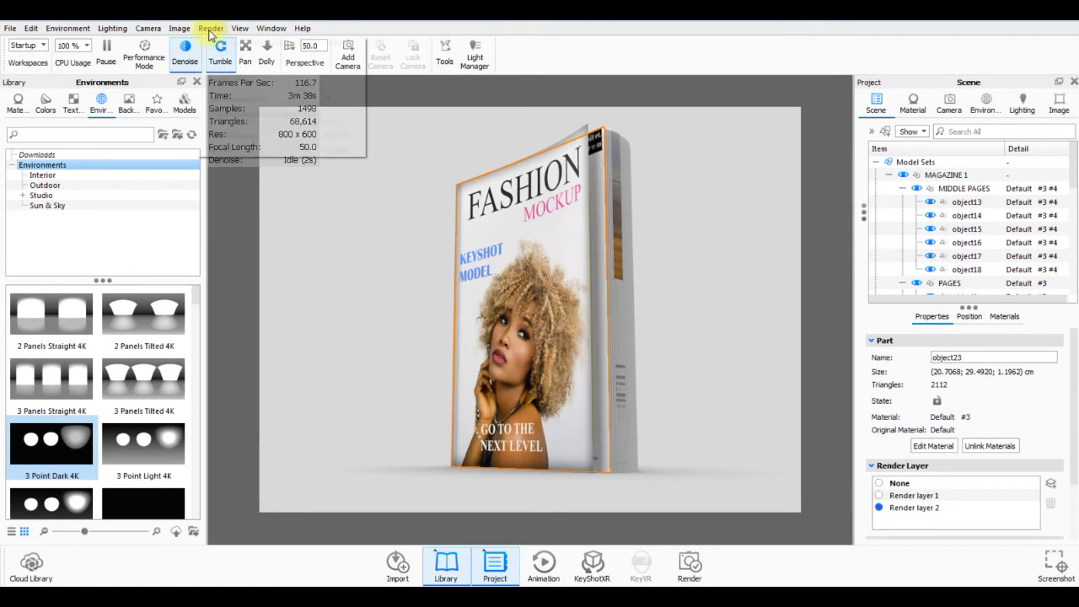
click(223, 149)
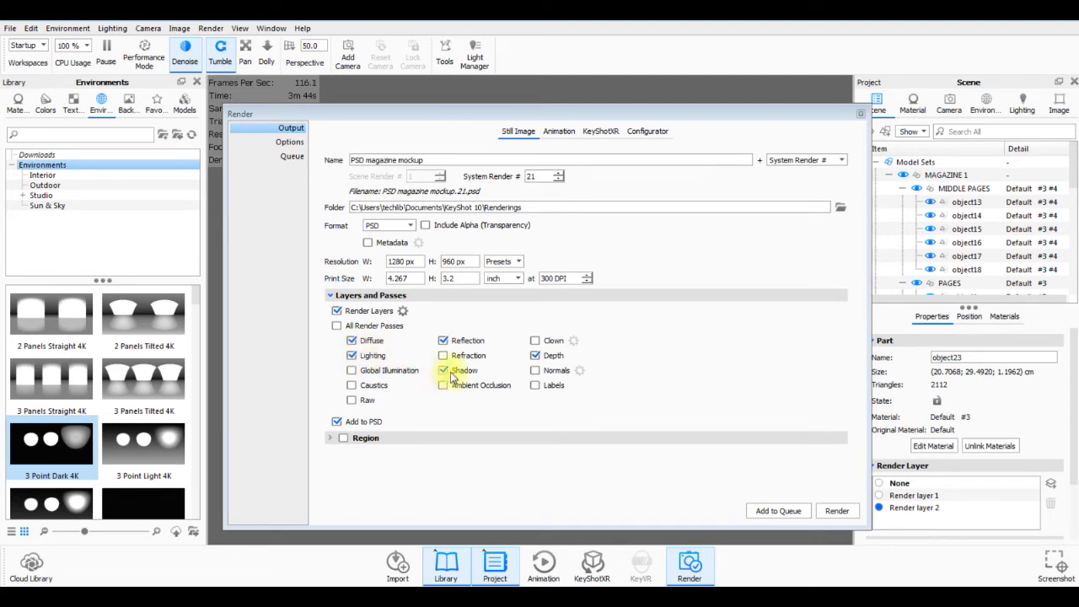
click(340, 421)
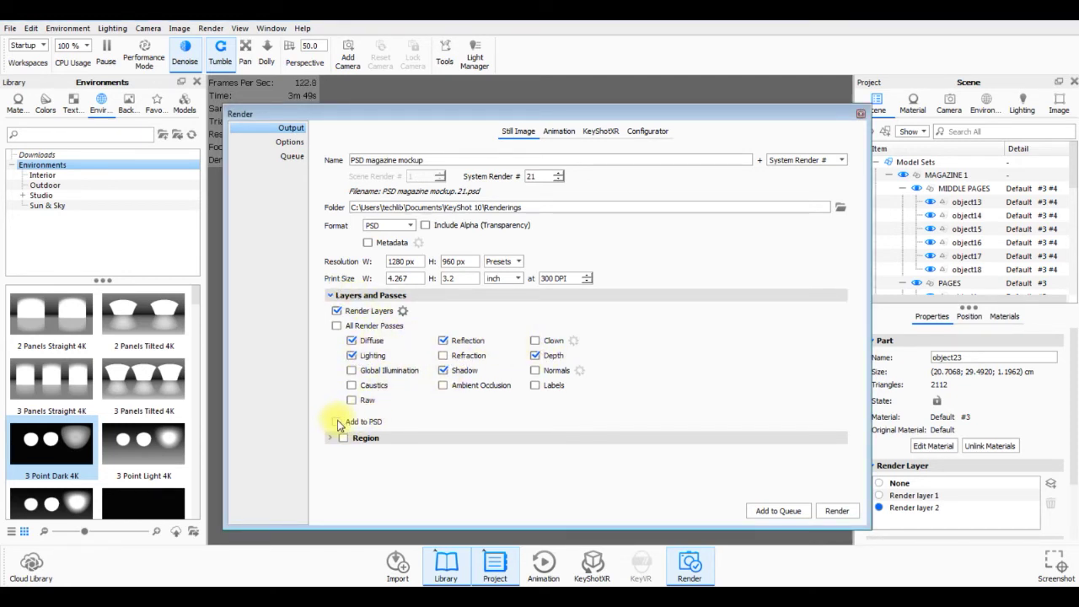
click(338, 422)
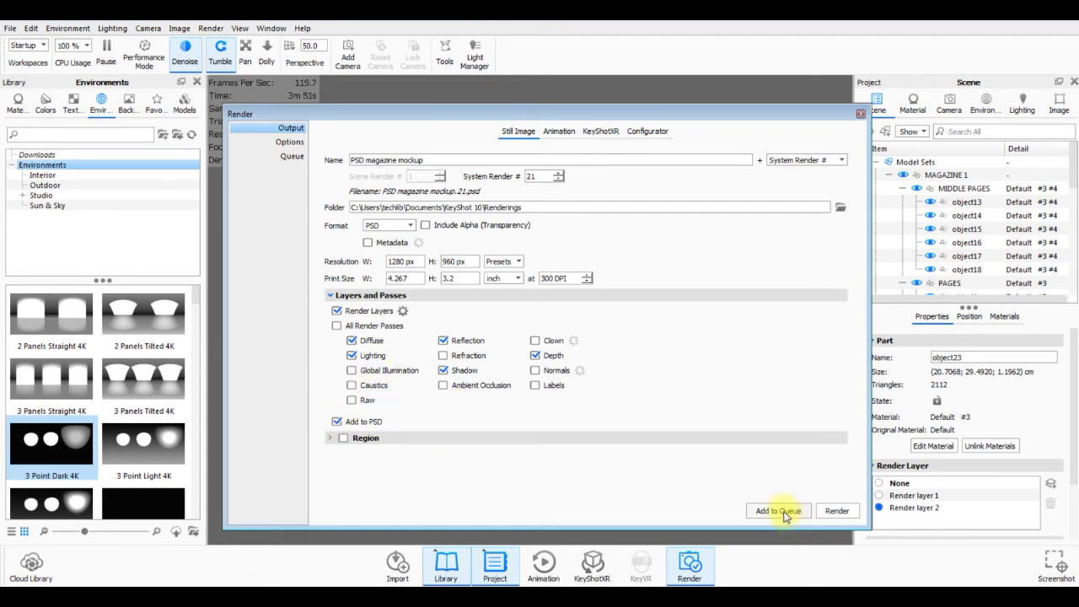
click(834, 511)
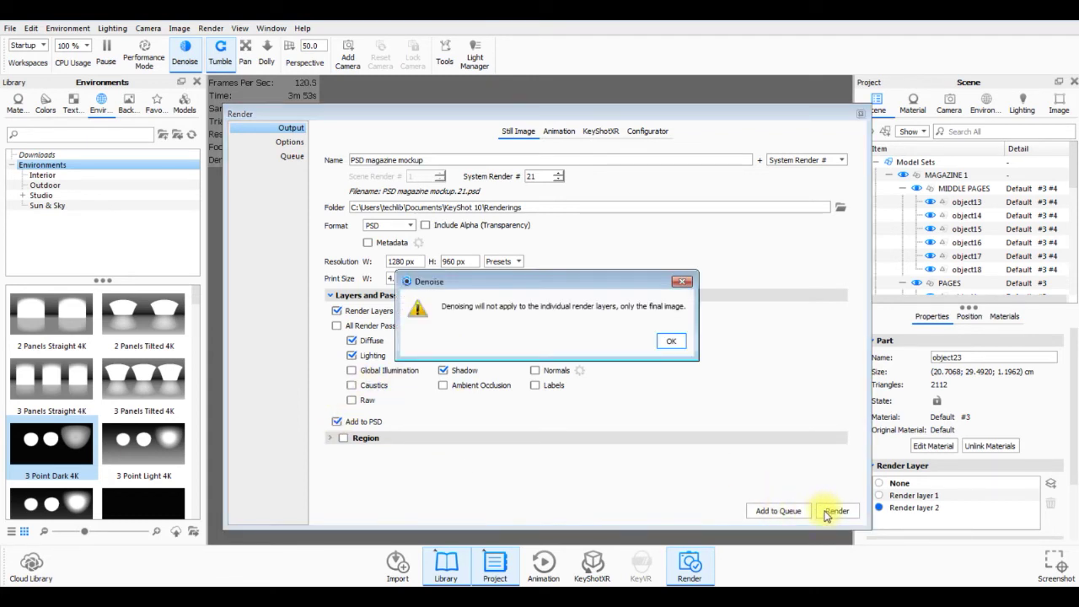
click(672, 343)
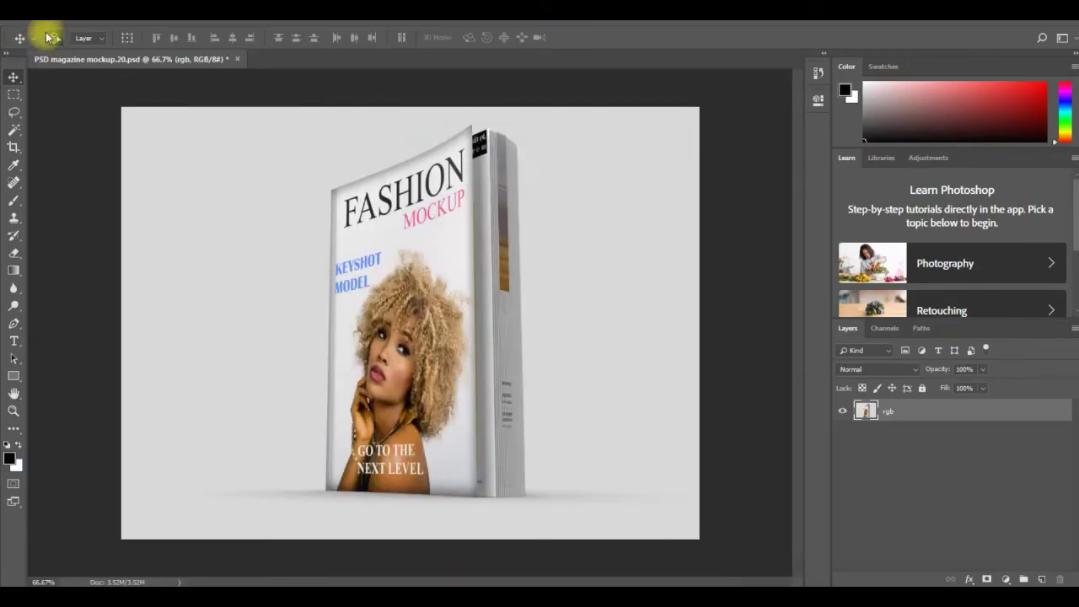
Switch to Photoshop, close PSD magazine mockup.20.psd and open PSD magazine mockup.21 from the Renderings folder.
click(241, 59)
click(538, 230)
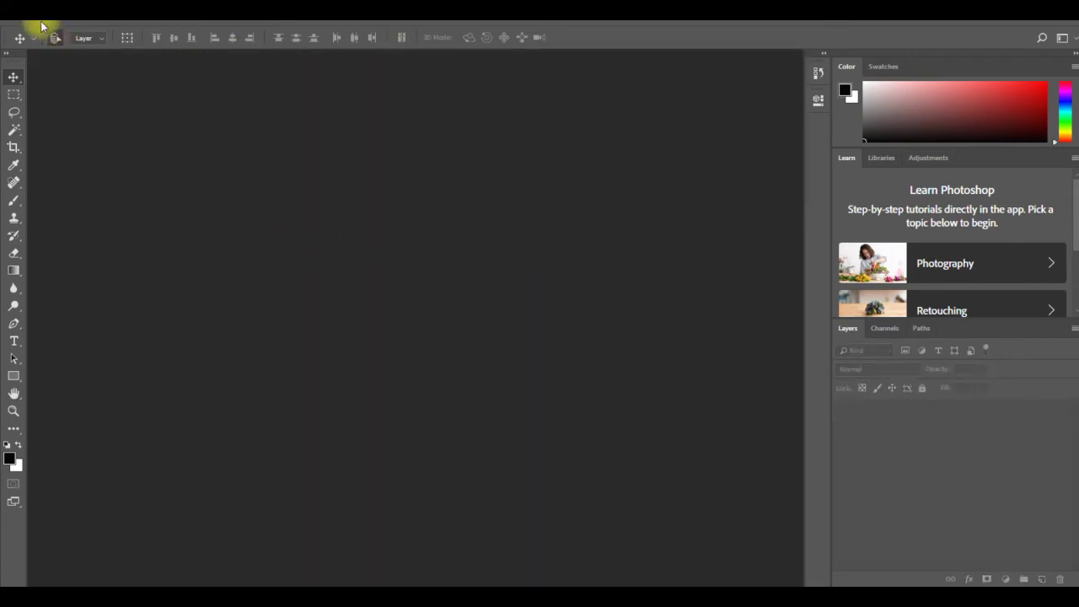
click(34, 17)
click(85, 44)
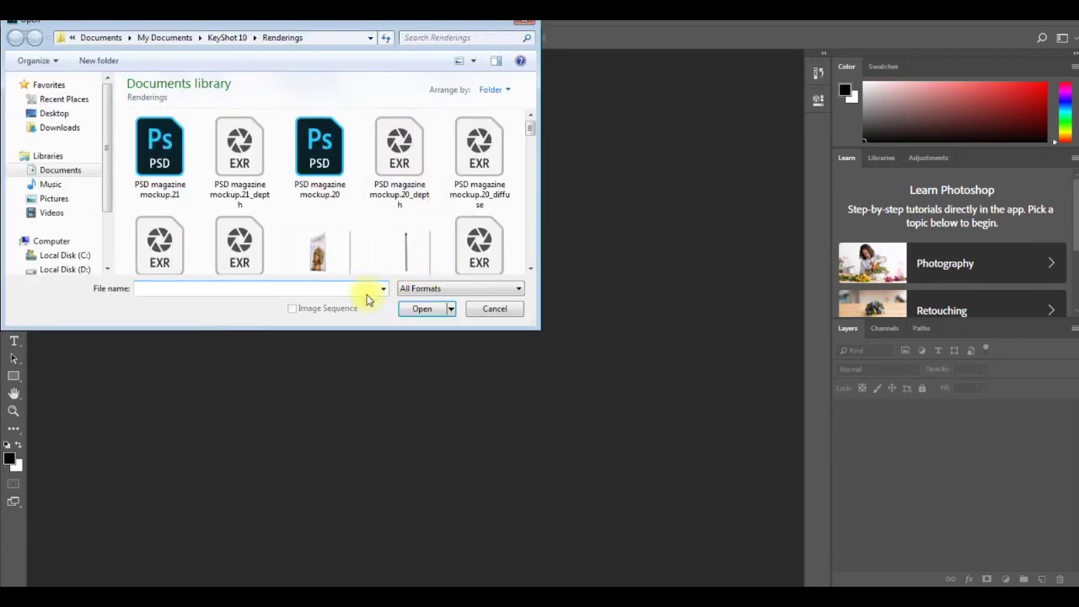
double_click(162, 148)
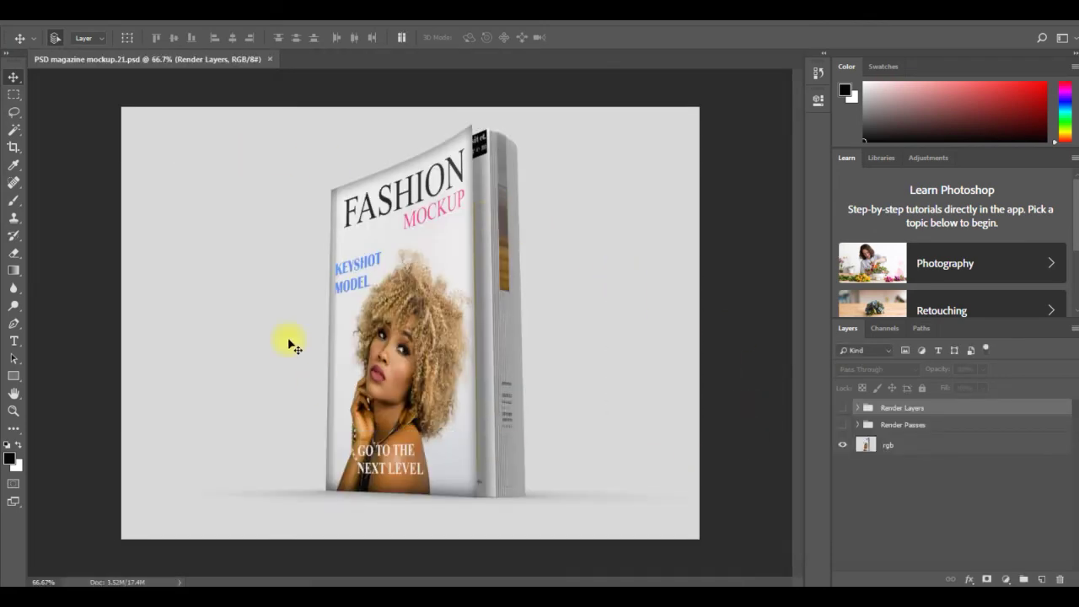
Hide the rgb layer and show the Render Layers group.
click(843, 448)
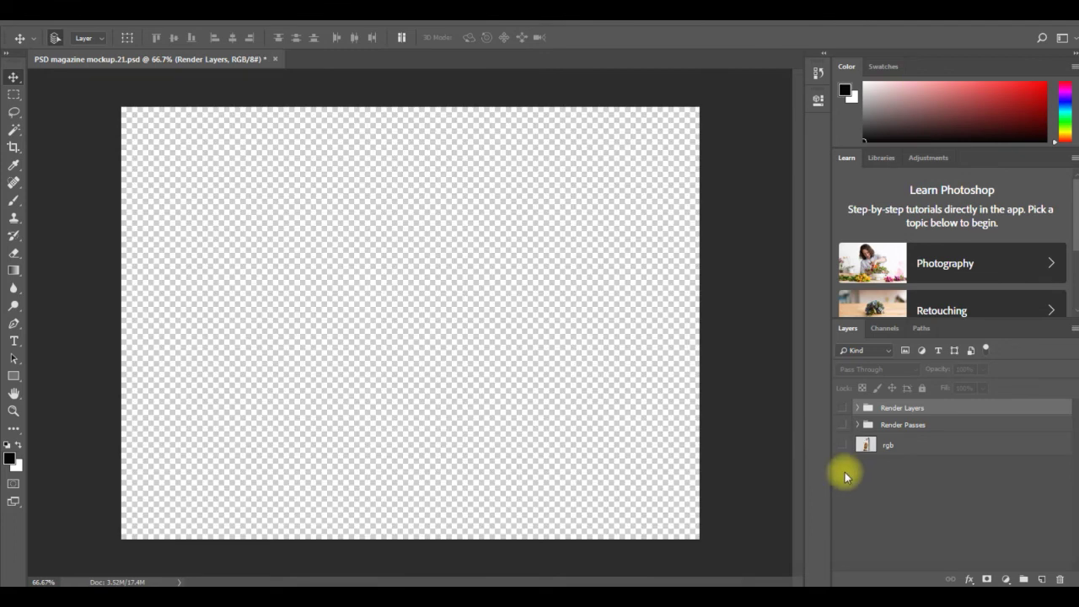
click(844, 408)
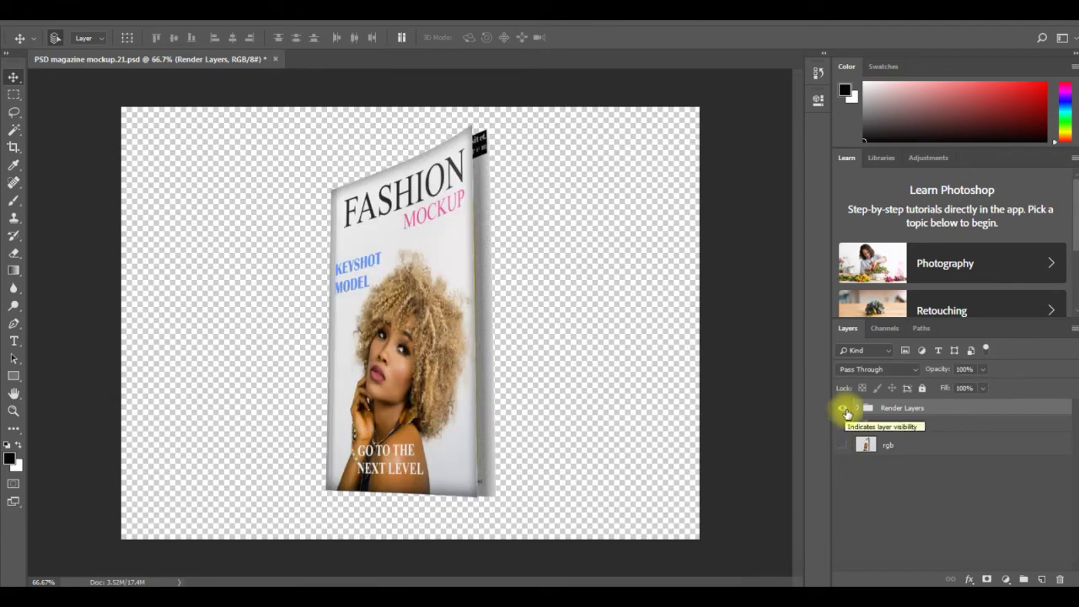
Expand the Render Layers group and toggle Render layer 2 and Render layer 1 off and on to inspect each one.
click(858, 408)
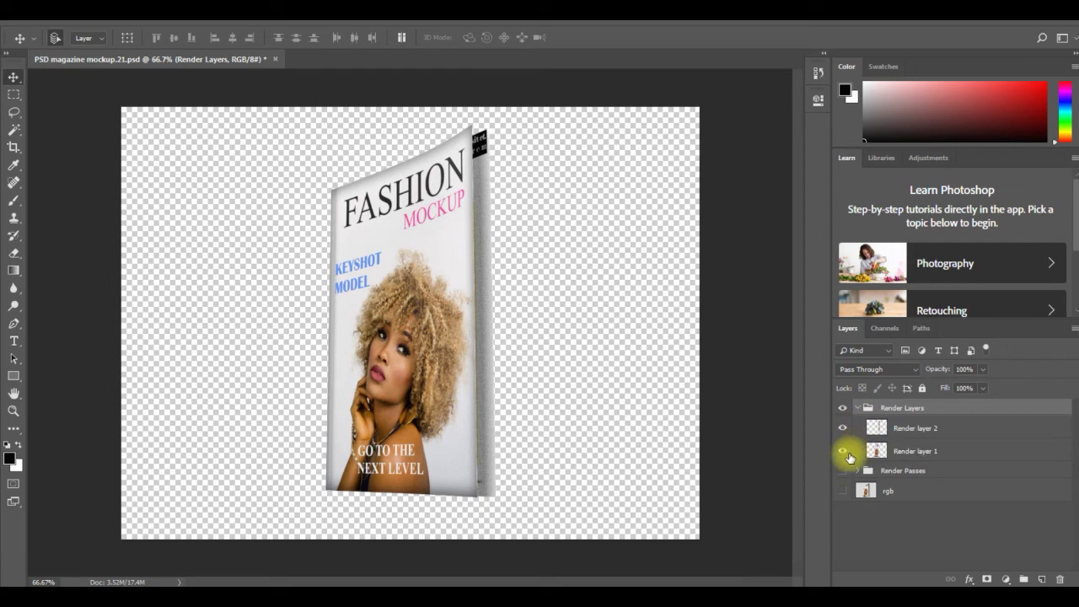
click(844, 428)
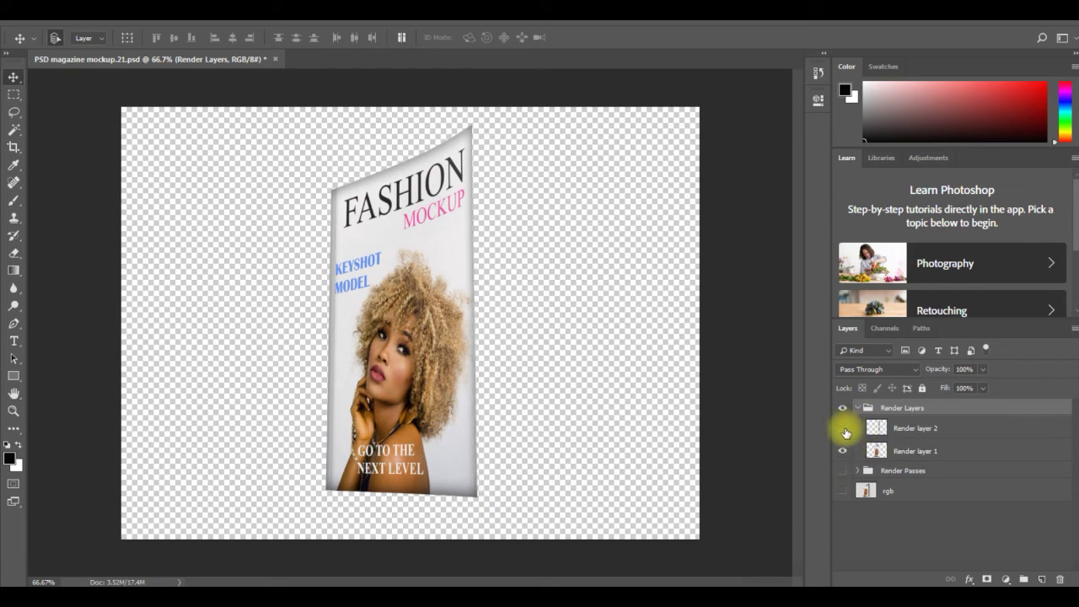
click(844, 430)
click(843, 452)
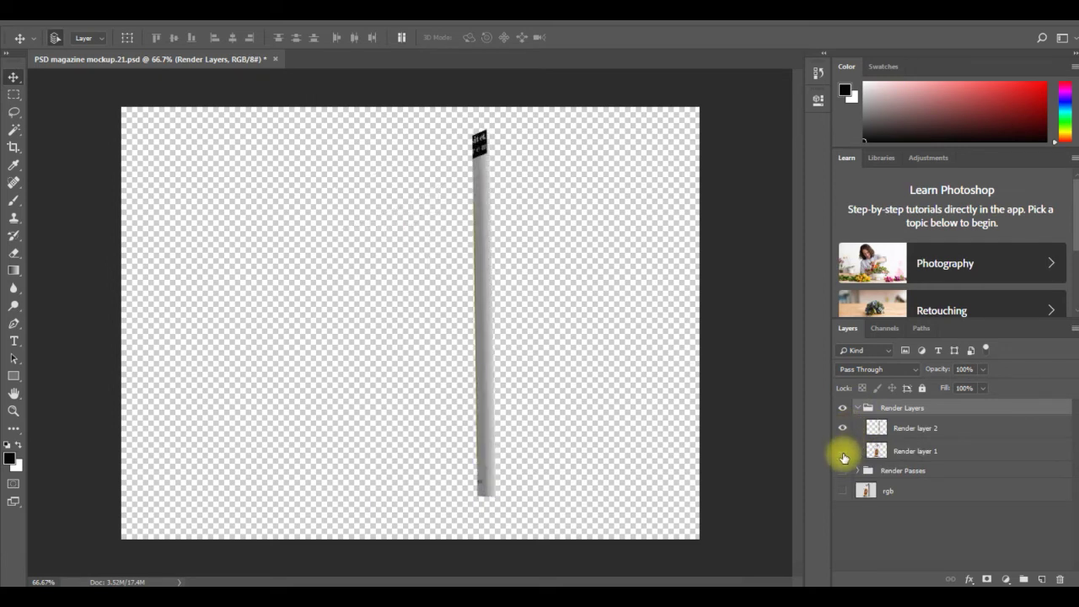
click(844, 453)
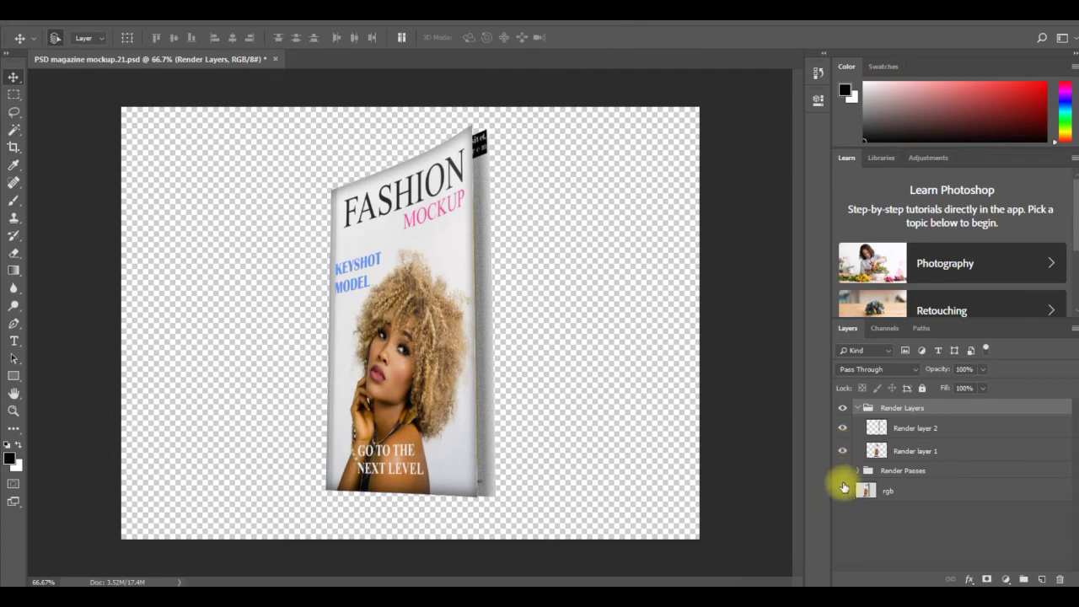
Expand the Render Passes group and make it visible with all its passes.
click(856, 472)
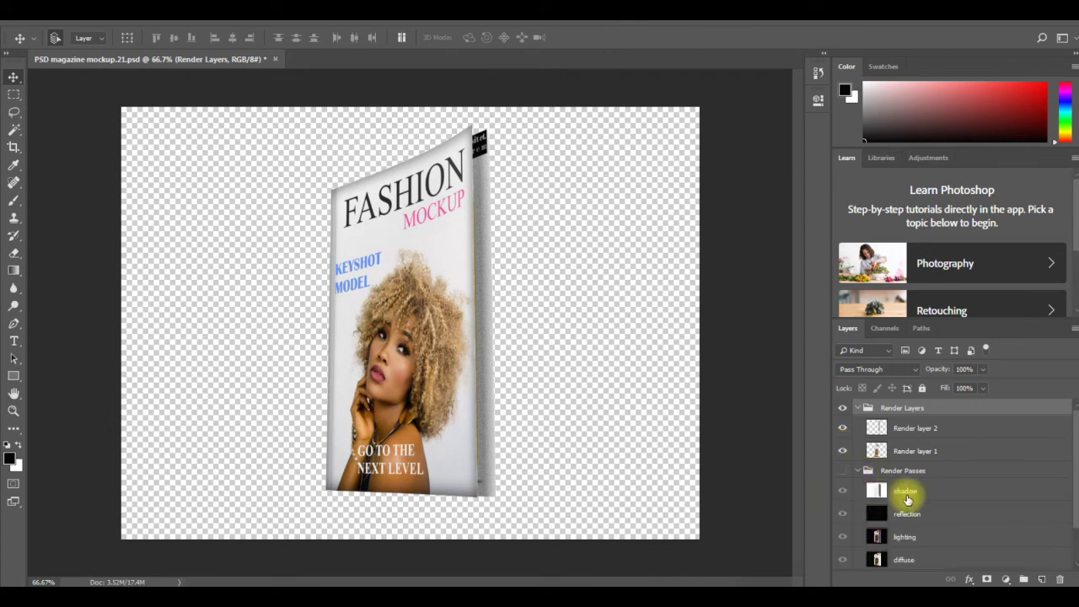
scroll(915, 502, down, 1)
scroll(915, 500, down, 1)
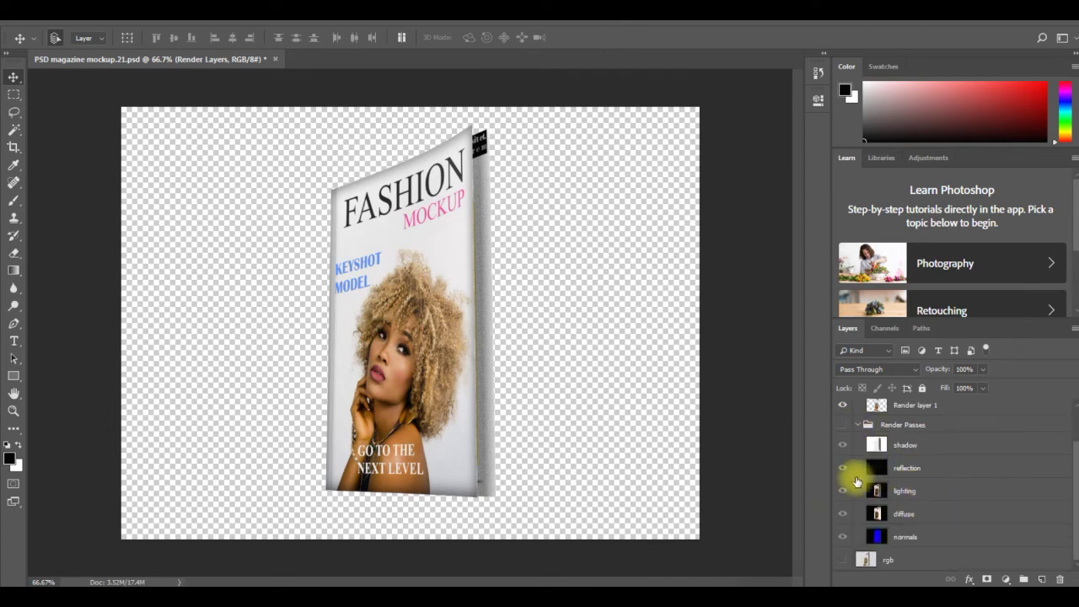
click(844, 447)
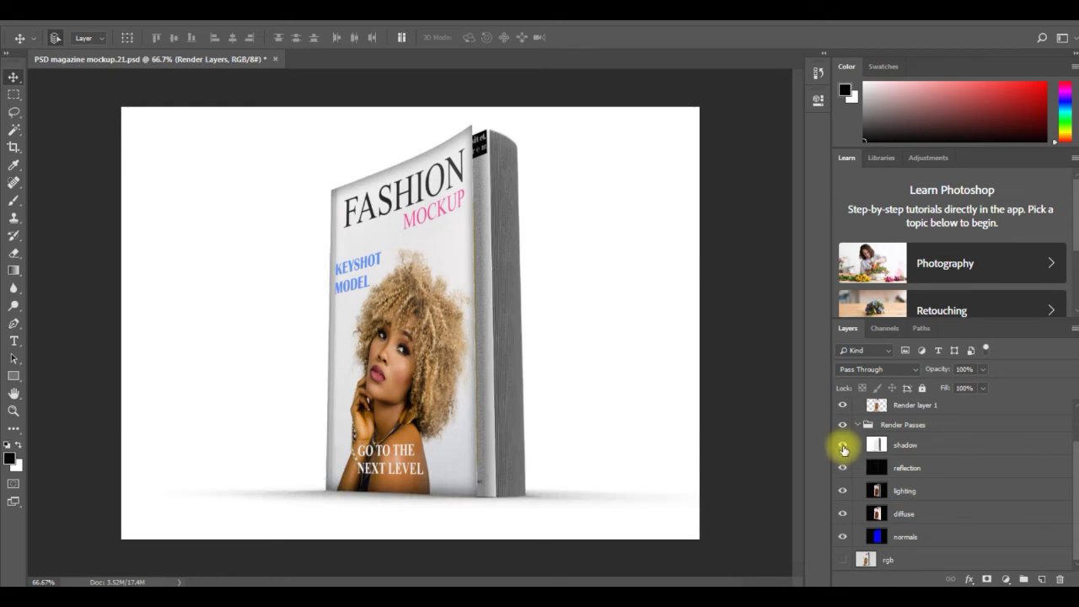
Hide the shadow, reflection, lighting, diffuse and normals passes one by one to inspect each, leaving the rgb layer hidden.
click(843, 446)
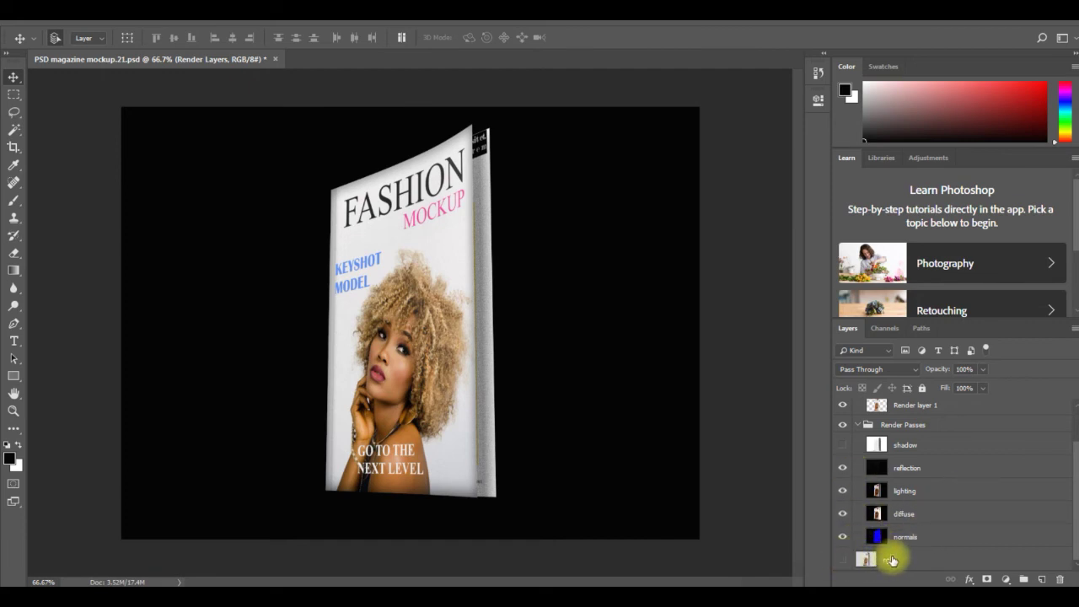
click(853, 560)
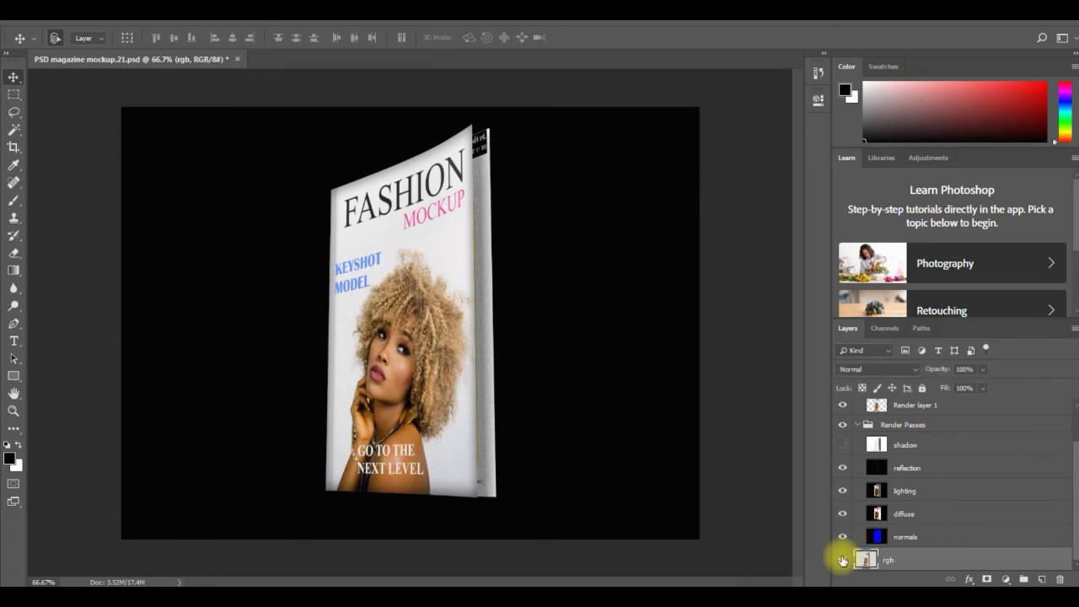
click(843, 560)
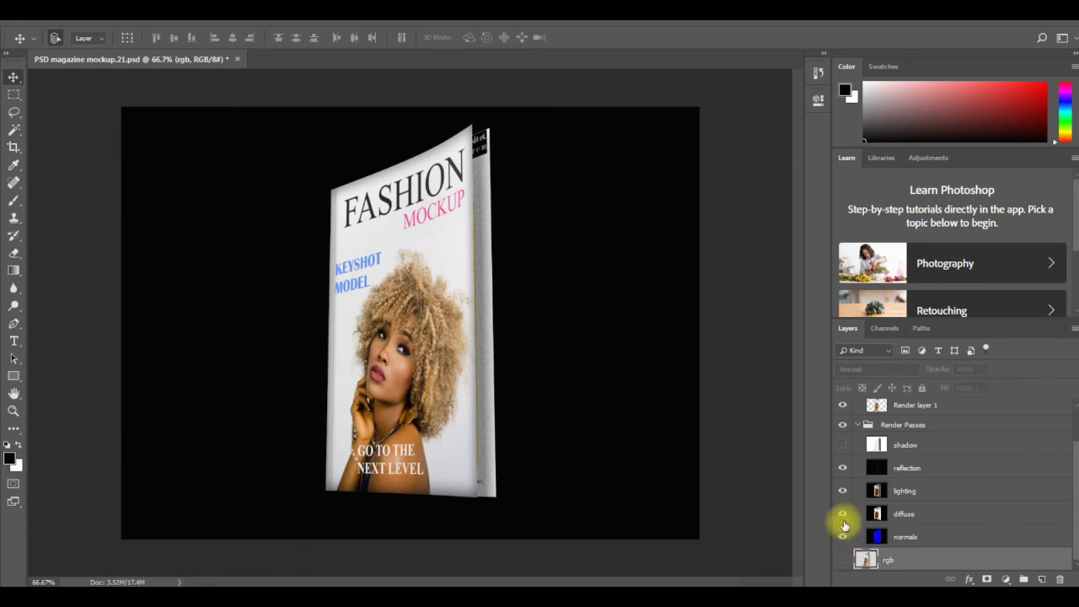
click(844, 468)
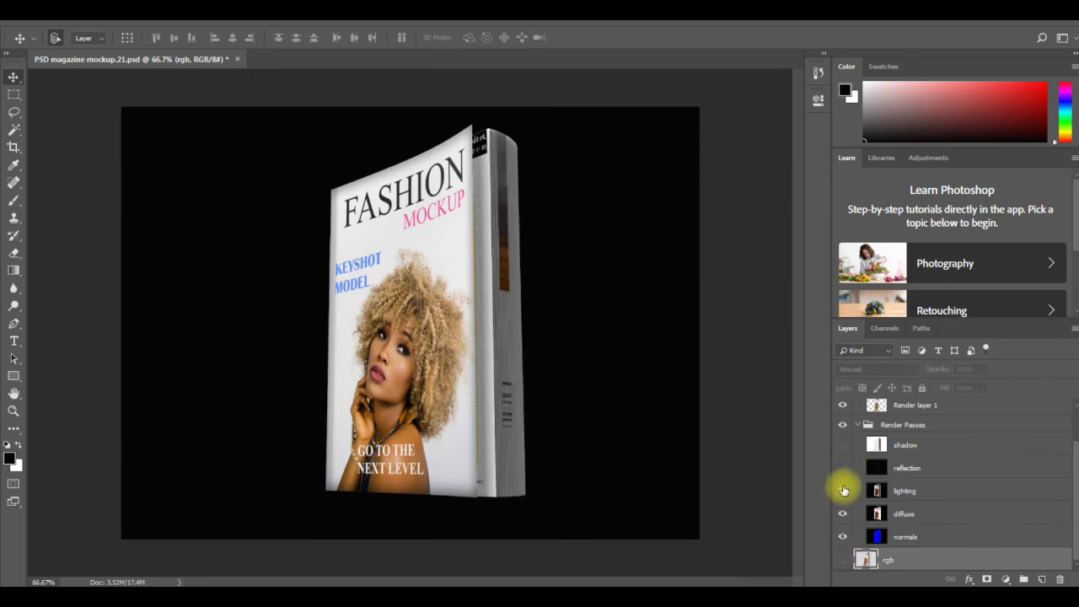
click(844, 491)
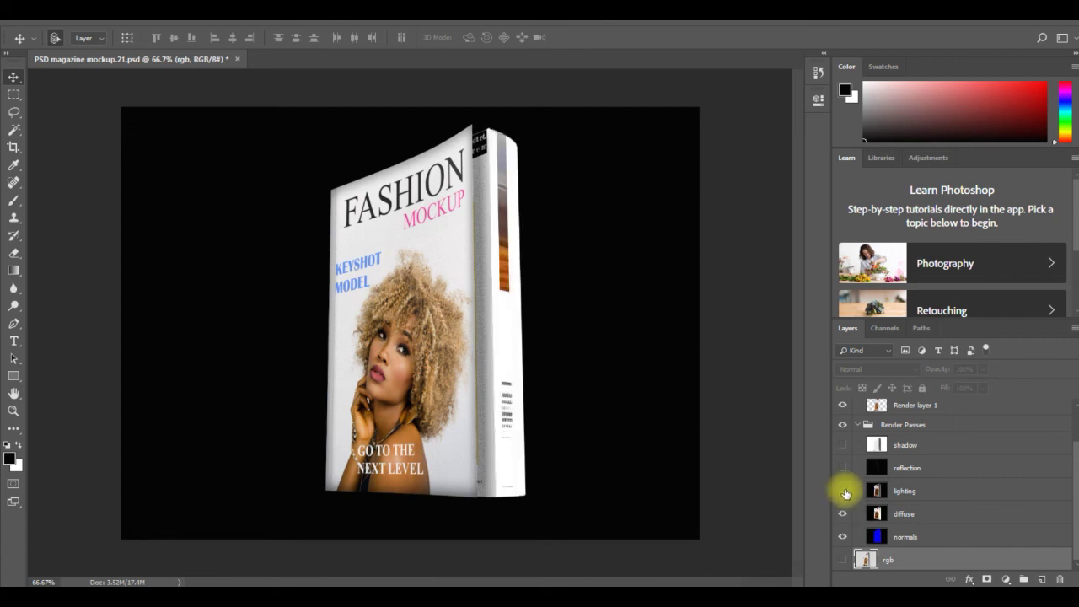
click(842, 514)
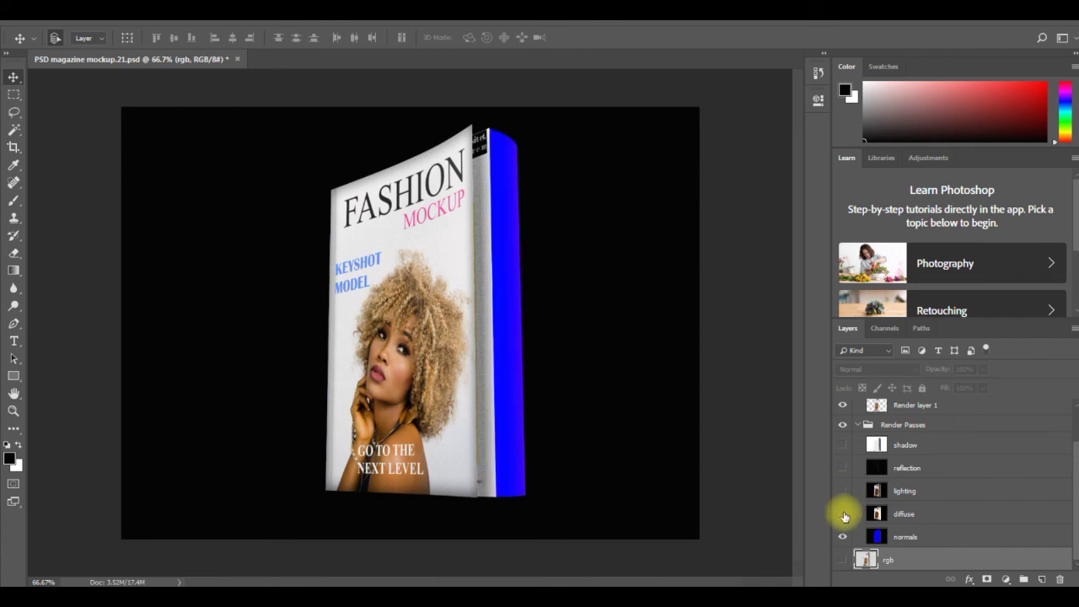
click(843, 540)
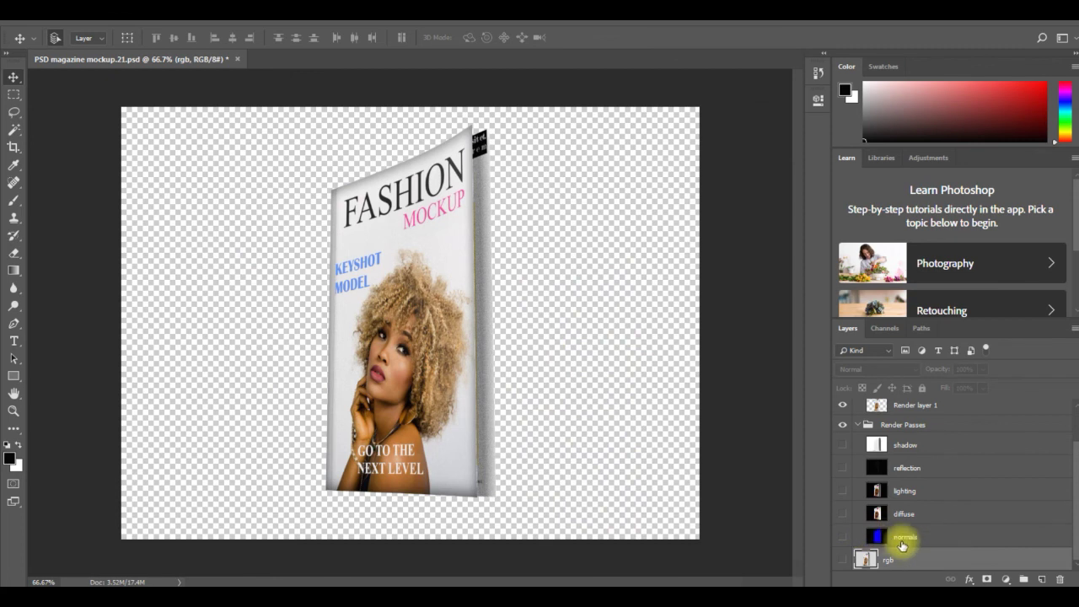
Select the normals pass and show the normals, diffuse, lighting, reflection and shadow passes again.
click(905, 539)
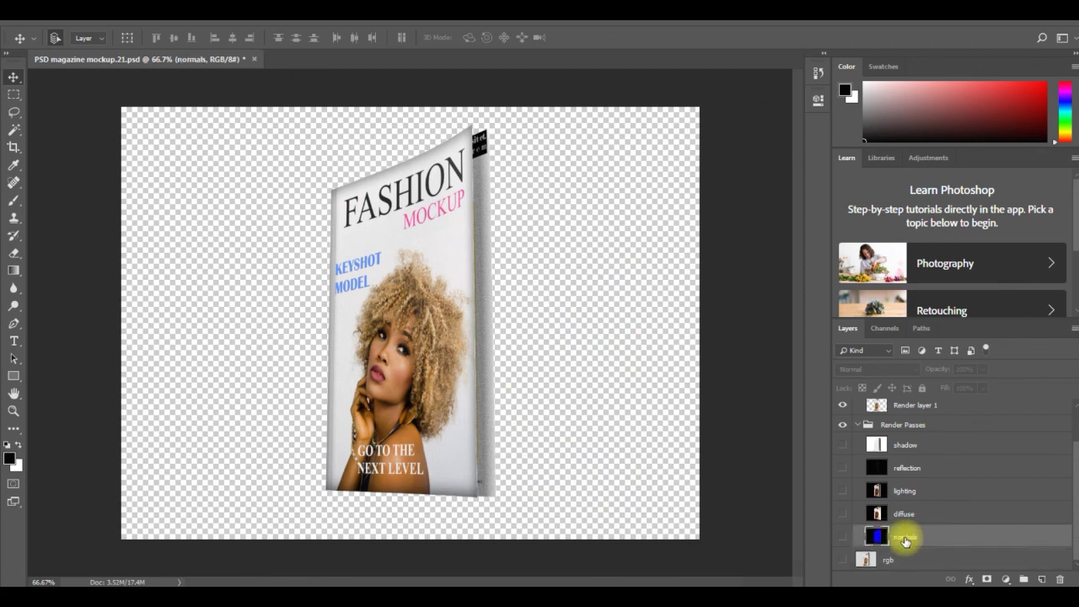
click(843, 537)
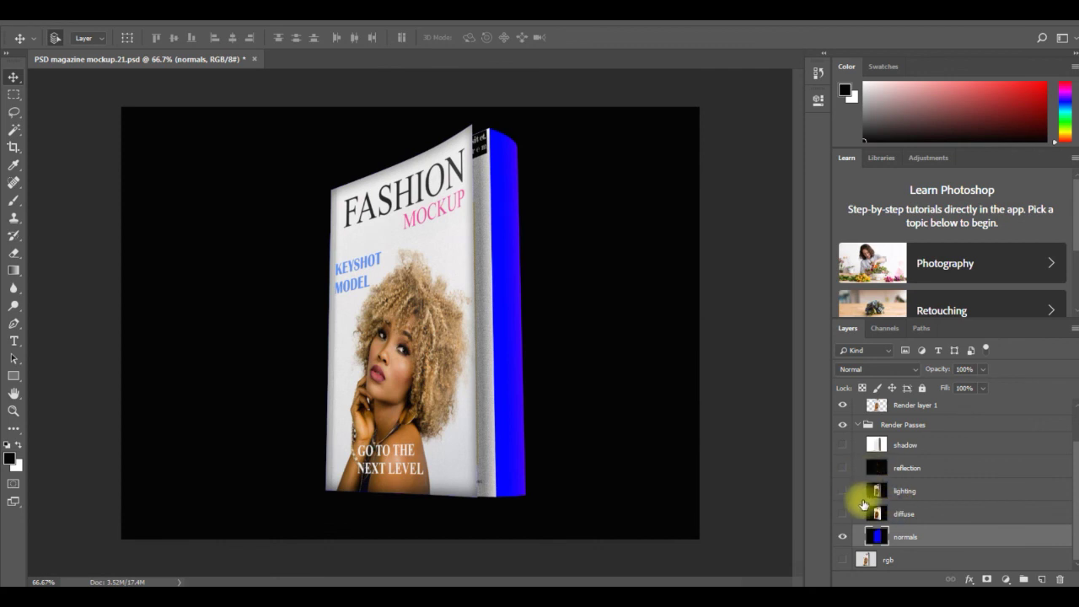
drag(841, 510, 847, 456)
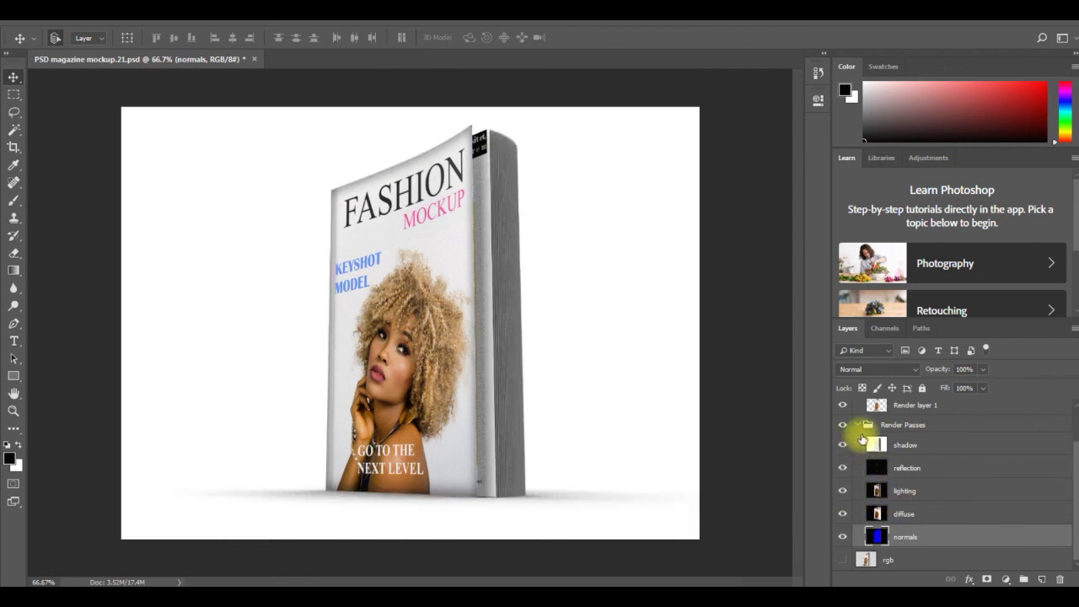
scroll(848, 440, up, 2)
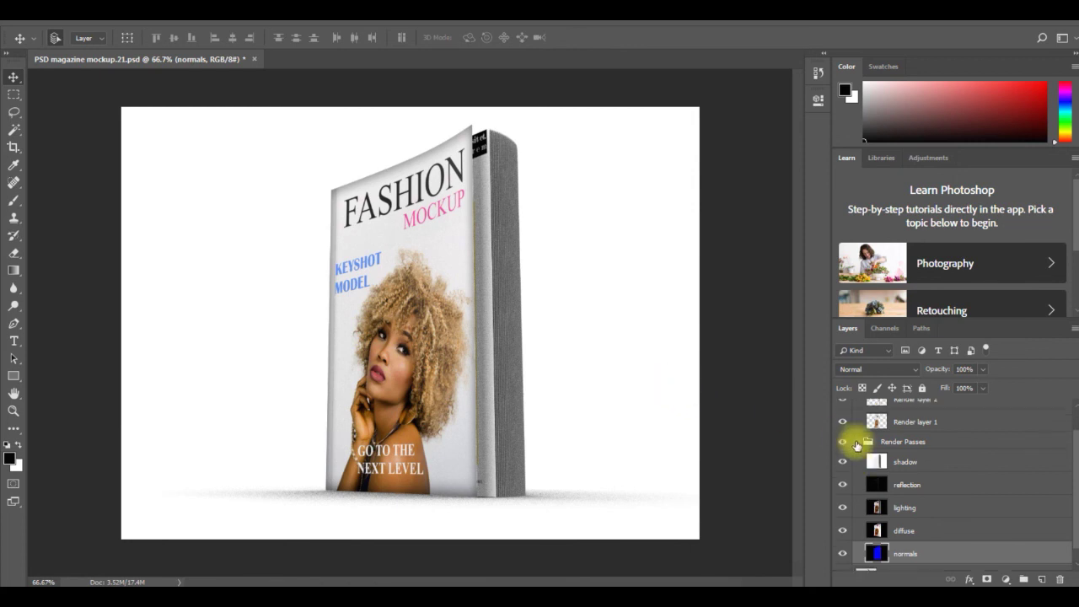